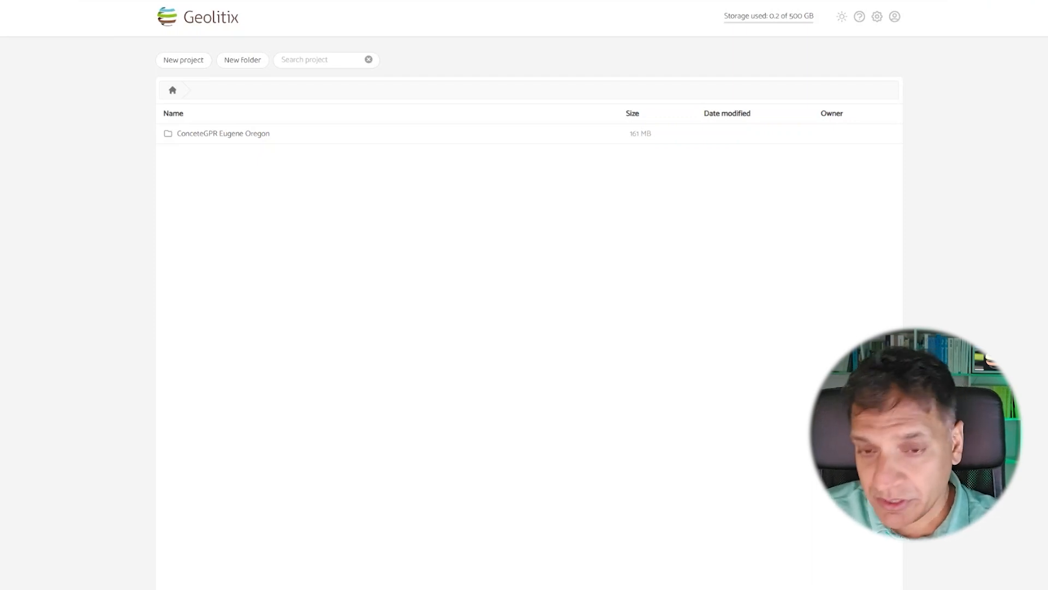
# Step: Open the Geological Layers project from the ConceteGPR Eugene Oregon folder and show the imported files of the GPR Profiles layer
pyautogui.doubleClick(223, 133)
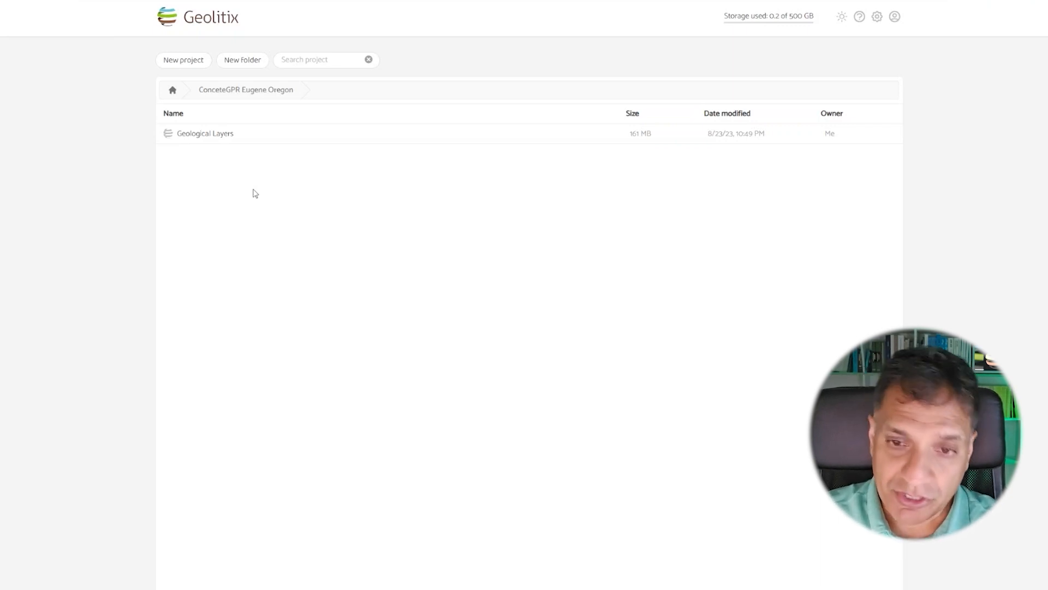
pyautogui.doubleClick(231, 133)
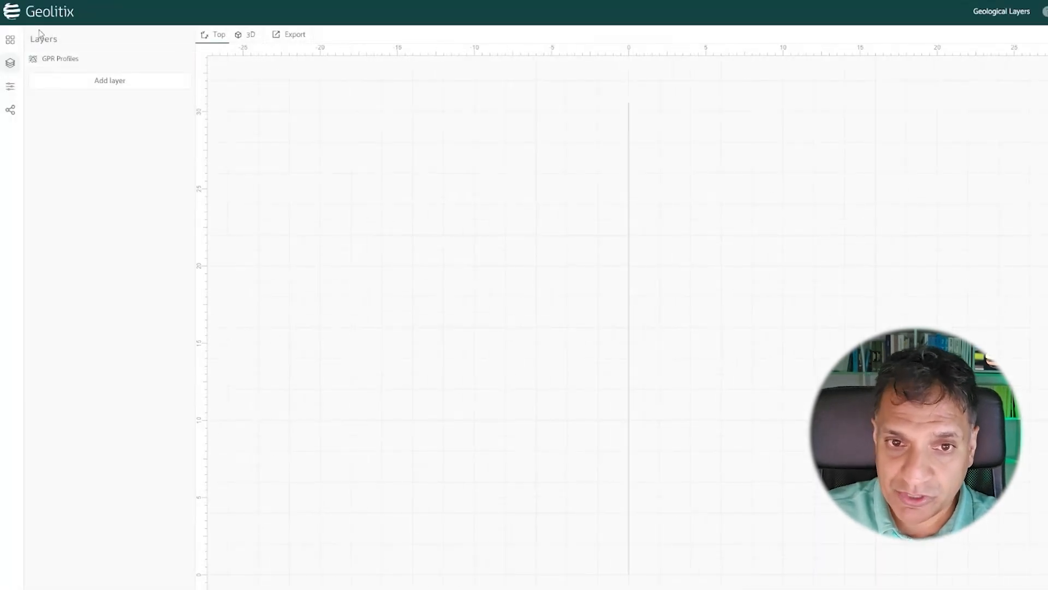
pyautogui.click(48, 62)
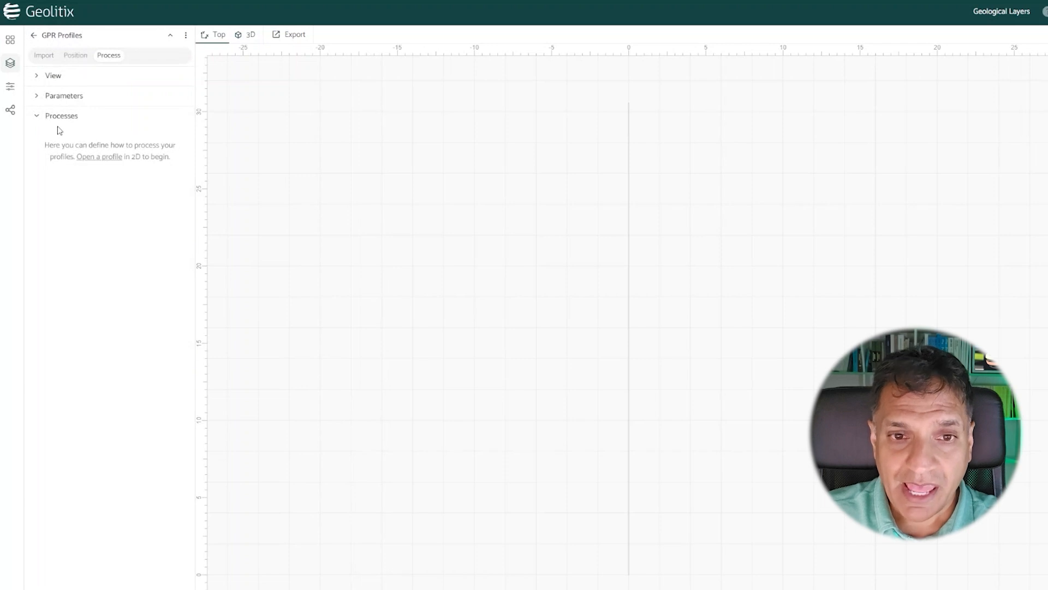
pyautogui.click(44, 56)
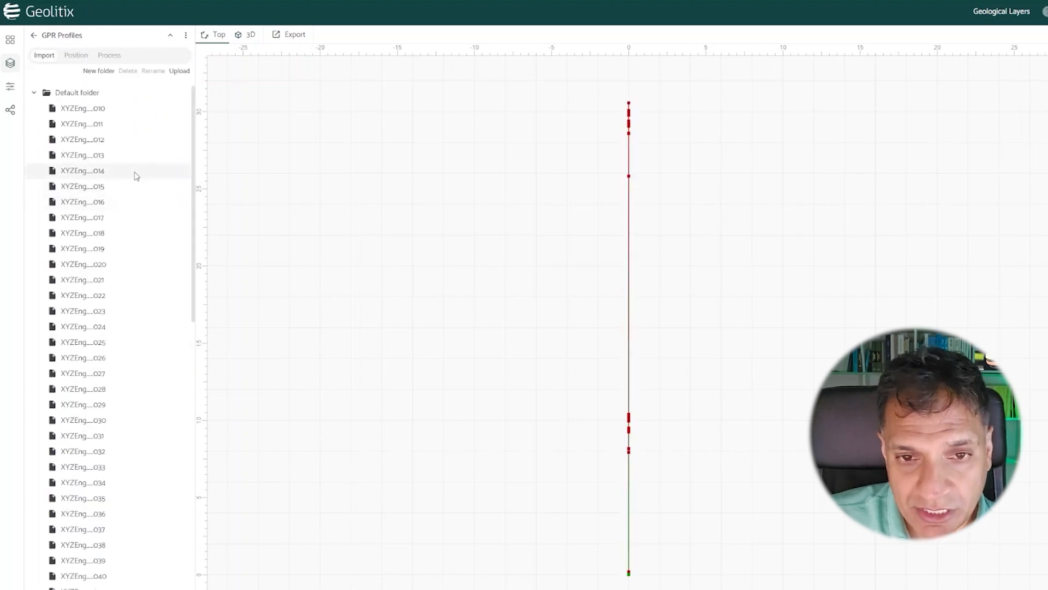
# Step: Upload the profile files ending in 090 and 091 to the GPR Profiles layer and finish the import
pyautogui.scroll(-12, 134, 175)
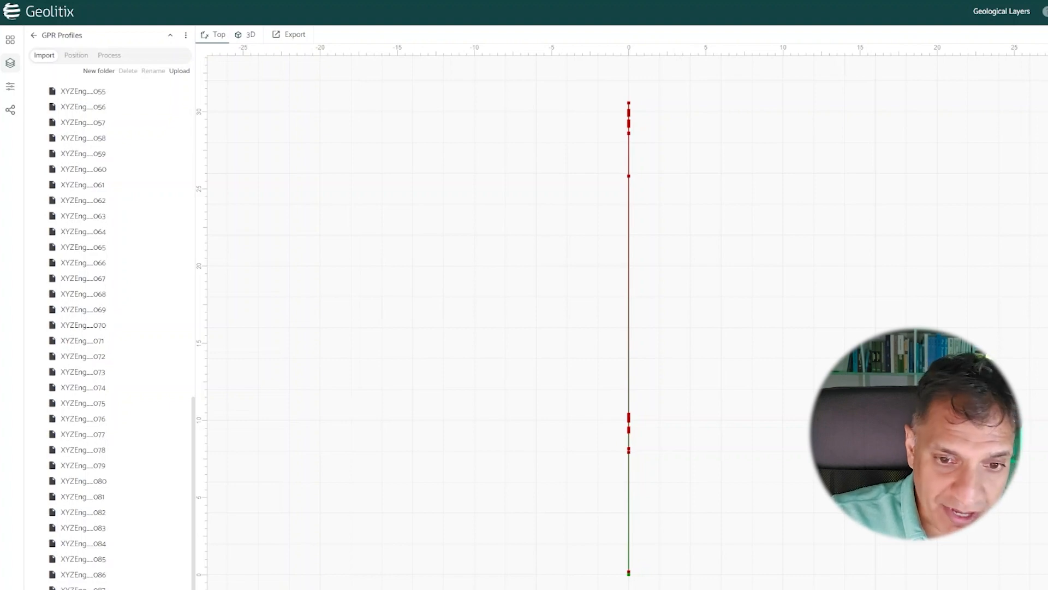
pyautogui.moveTo(107, 309); pyautogui.dragTo(107, 309)
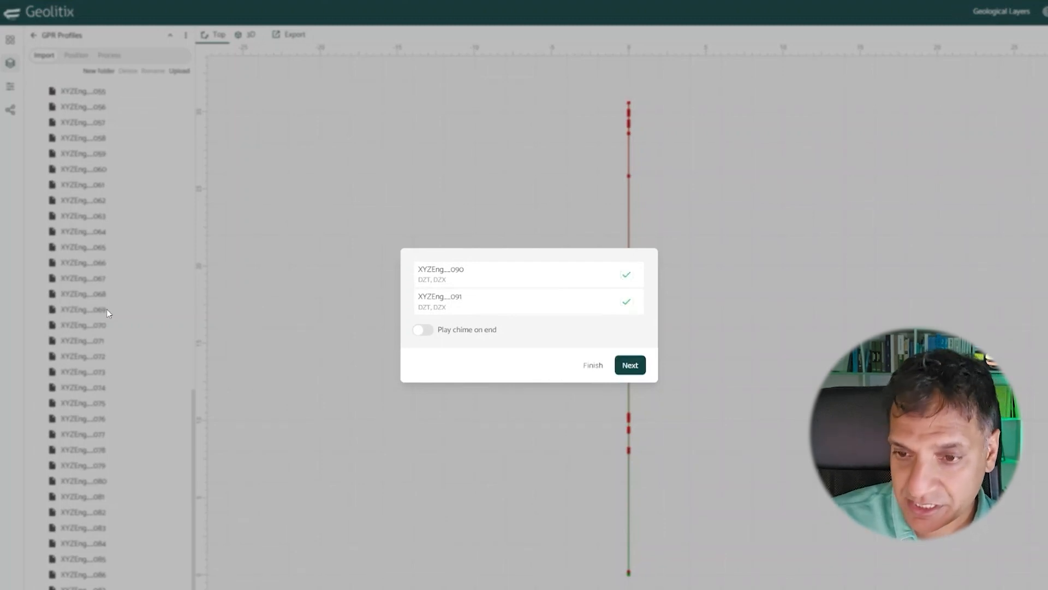
pyautogui.click(592, 366)
pyautogui.scroll(-1, 124, 440)
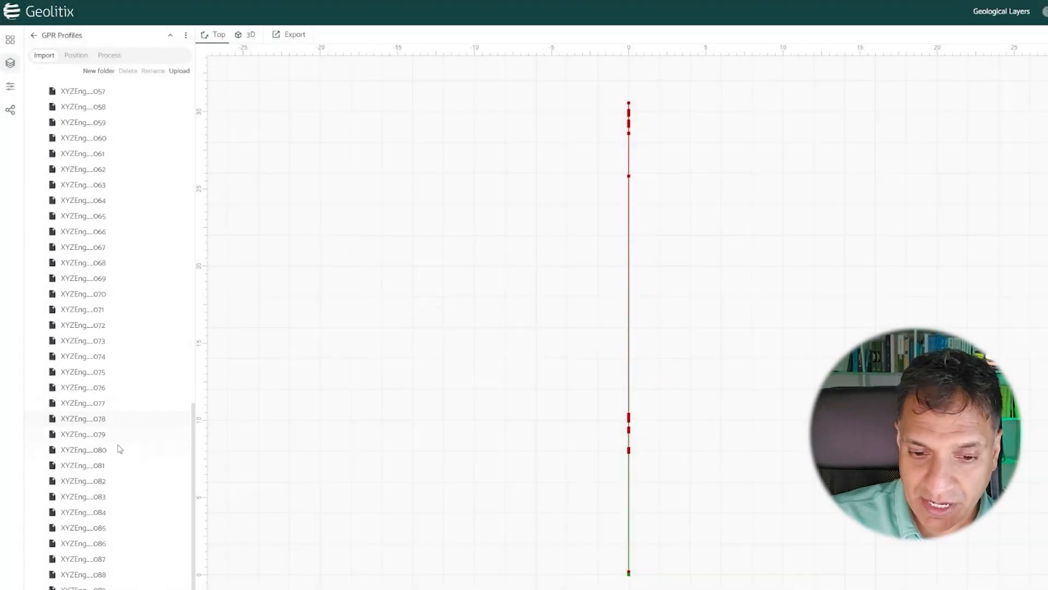
# Step: Create a new folder named X in the GPR Profiles layer
pyautogui.scroll(10, 118, 381)
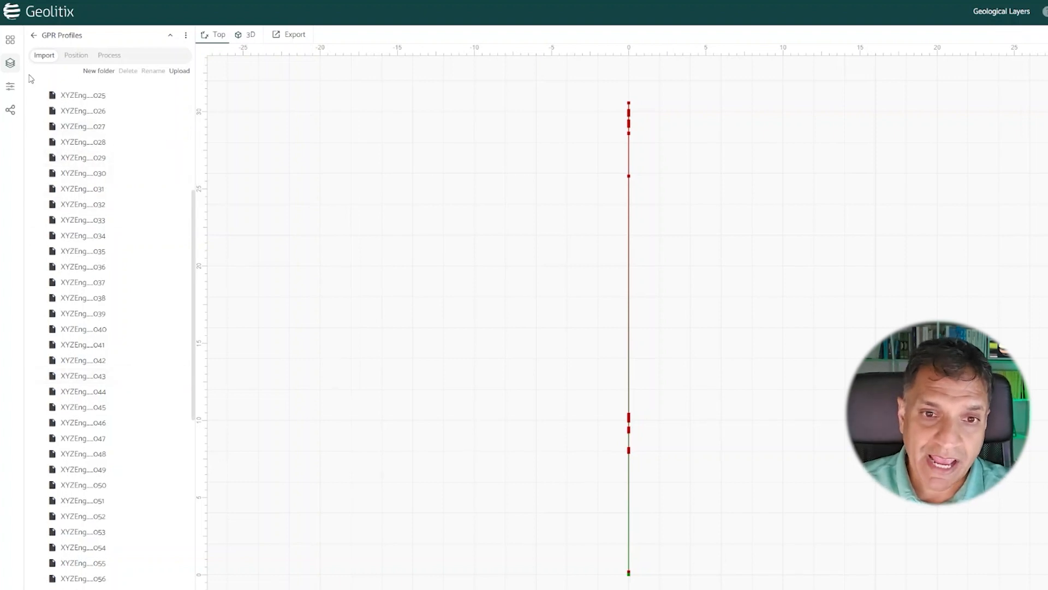
pyautogui.click(92, 71)
pyautogui.write('X')
pyautogui.click(607, 340)
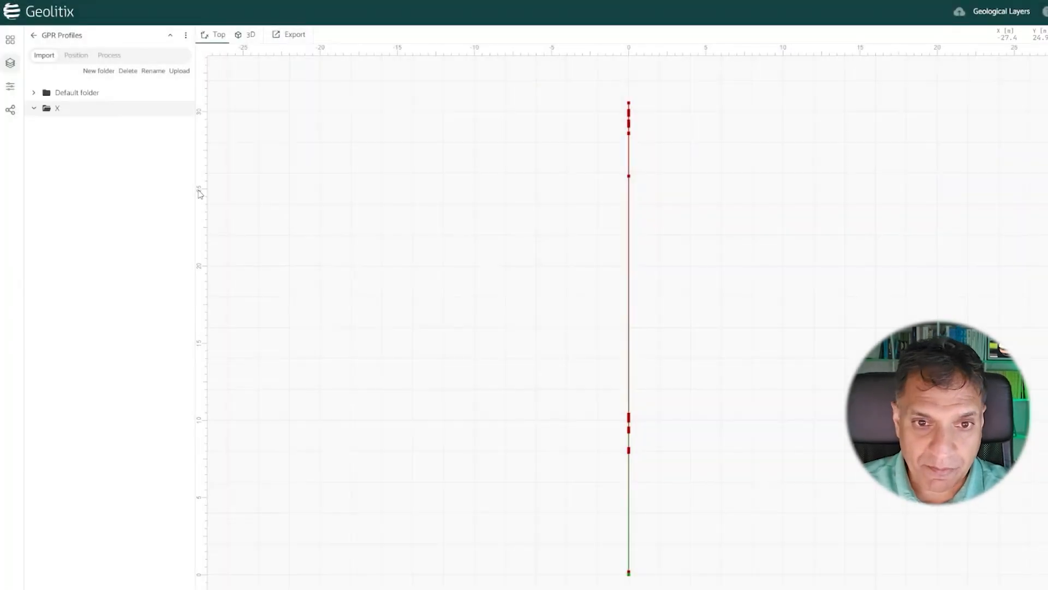
# Step: Move the profiles 010 through 042 from the Default folder into folder X
pyautogui.click(79, 93)
pyautogui.click(81, 112)
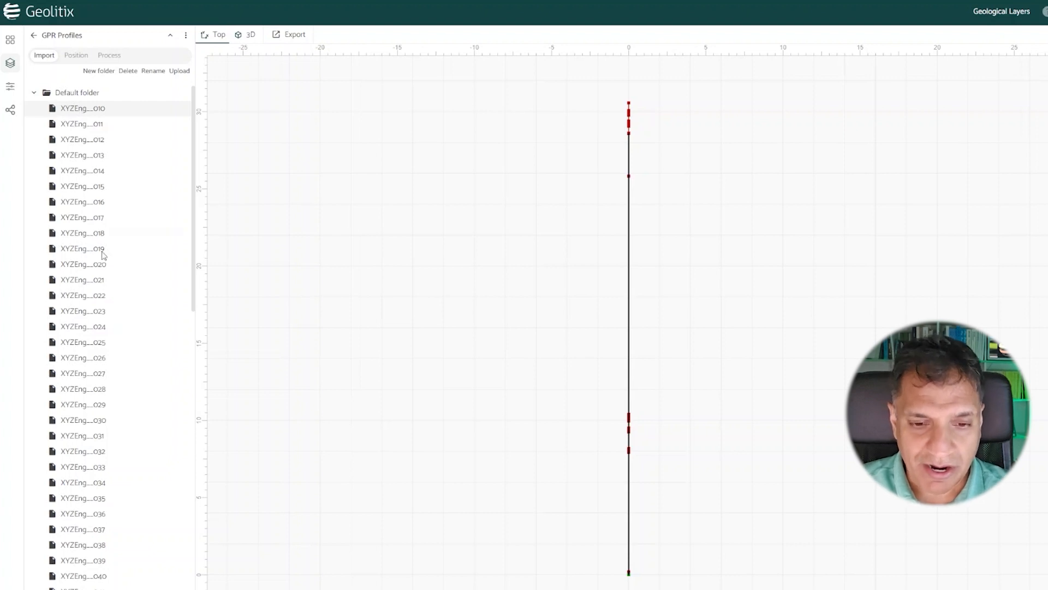
pyautogui.scroll(-5, 107, 349)
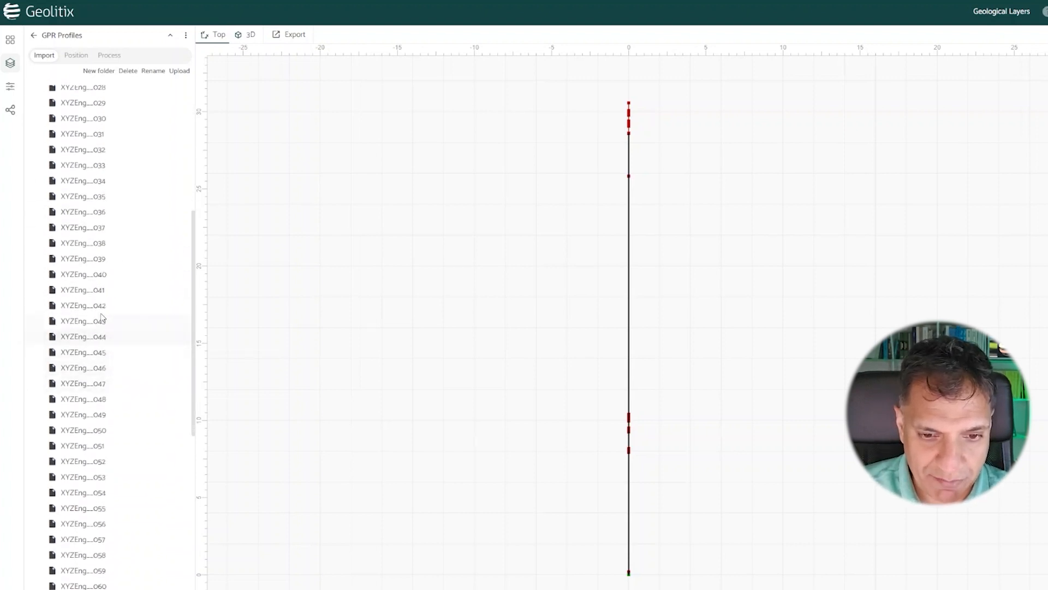
pyautogui.keyDown('shift'); pyautogui.click(102, 311); pyautogui.keyUp('shift')
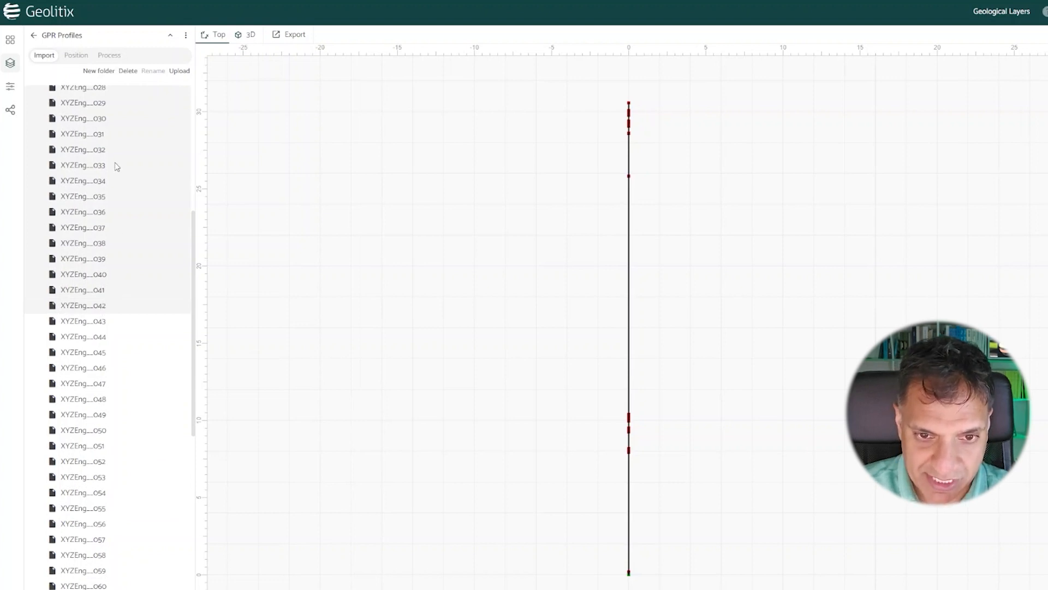
pyautogui.moveTo(101, 311); pyautogui.dragTo(125, 589)
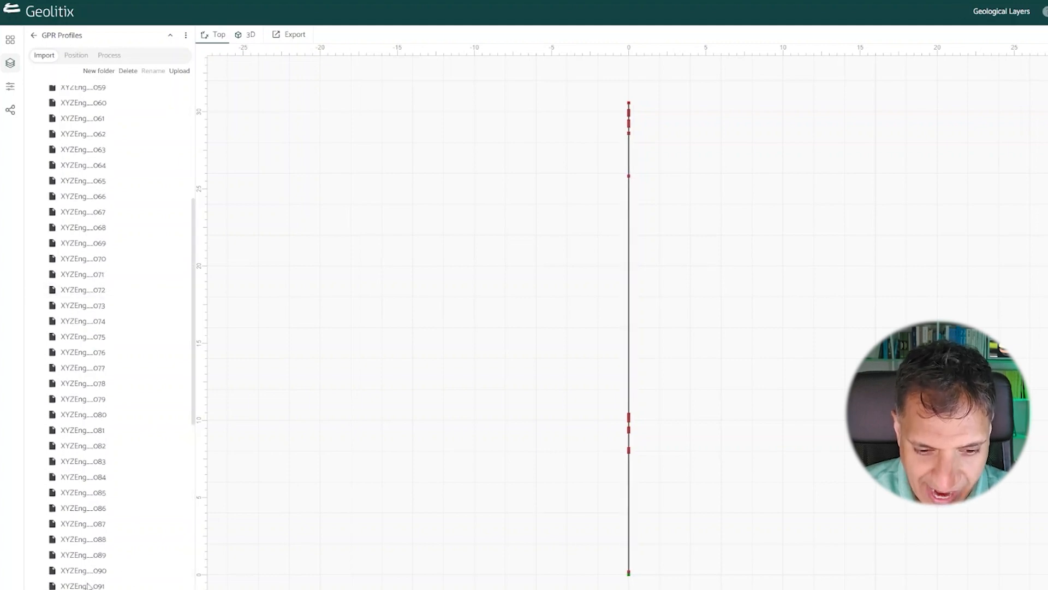
pyautogui.scroll(-5, 136, 435)
pyautogui.scroll(10, 125, 315)
pyautogui.scroll(-5, 124, 365)
pyautogui.scroll(5, 125, 370)
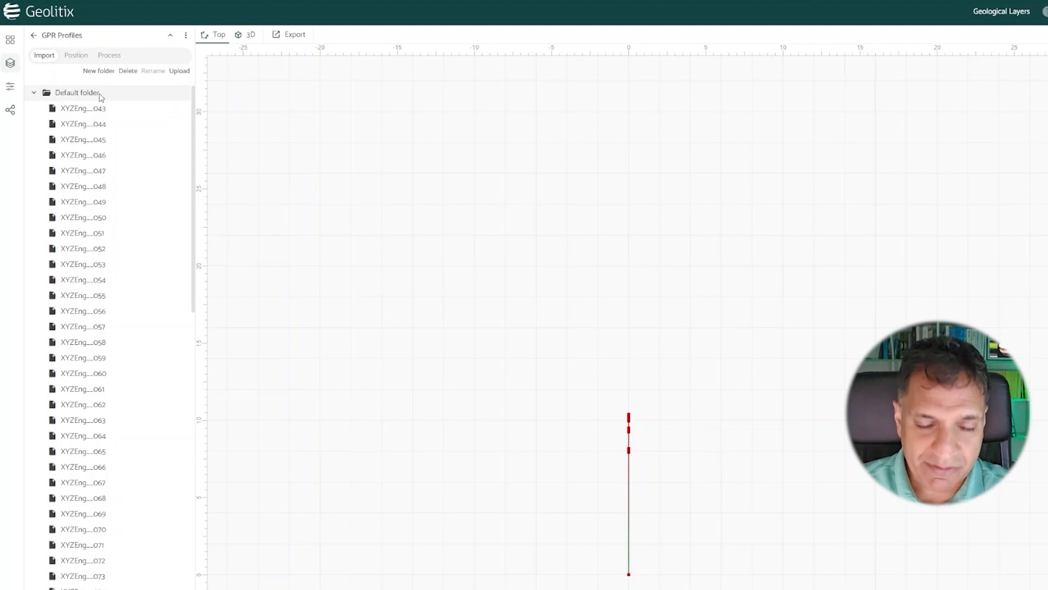
# Step: Create a new folder named Y in the GPR Profiles layer
pyautogui.click(100, 72)
pyautogui.write('Y')
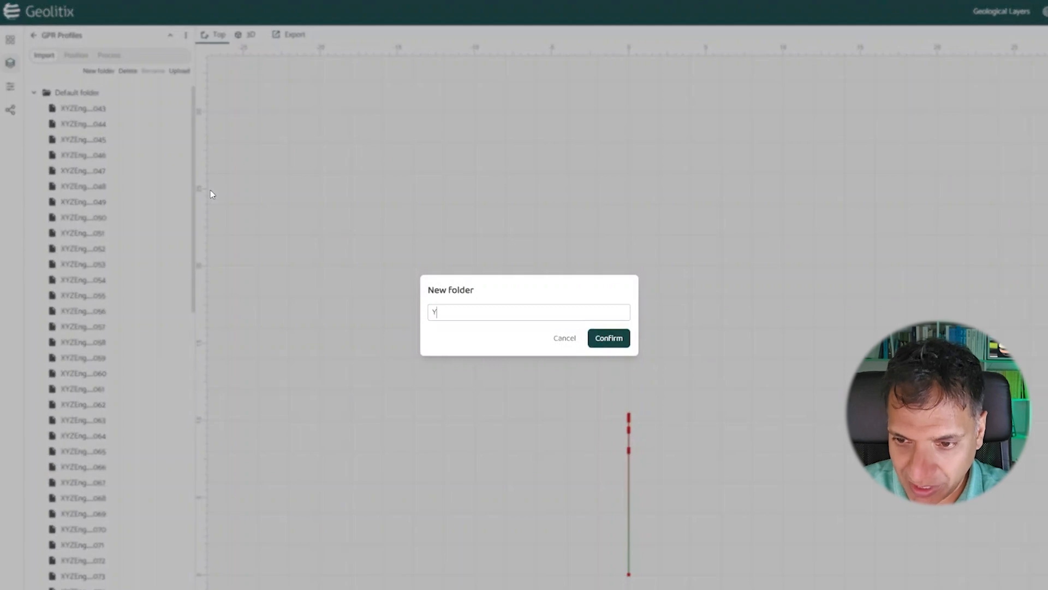
pyautogui.press('Return')
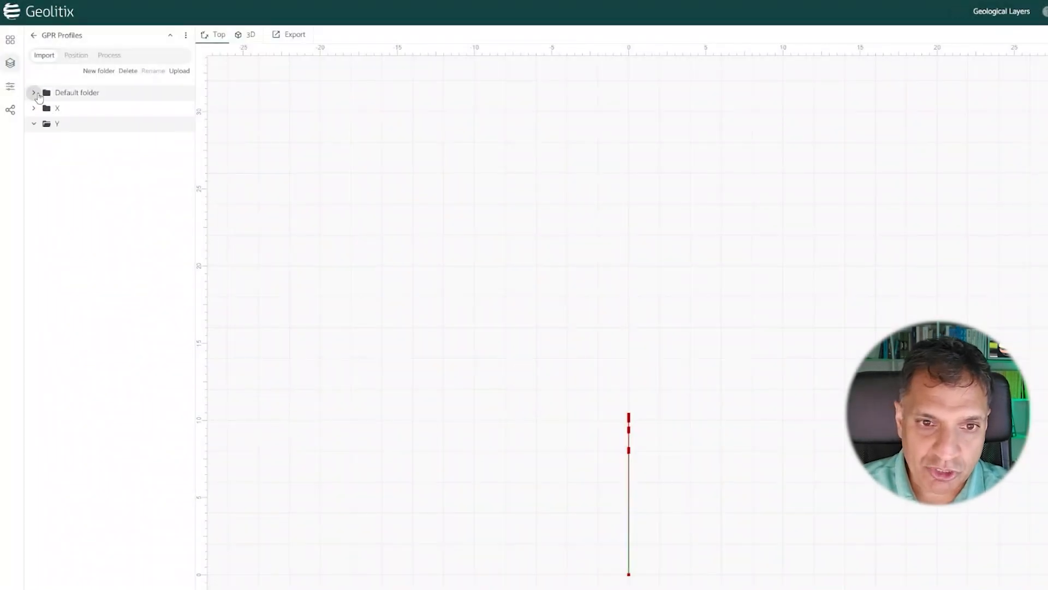
# Step: Move the remaining profiles 043 through 091 from the Default folder into folder Y
pyautogui.click(36, 93)
pyautogui.click(71, 106)
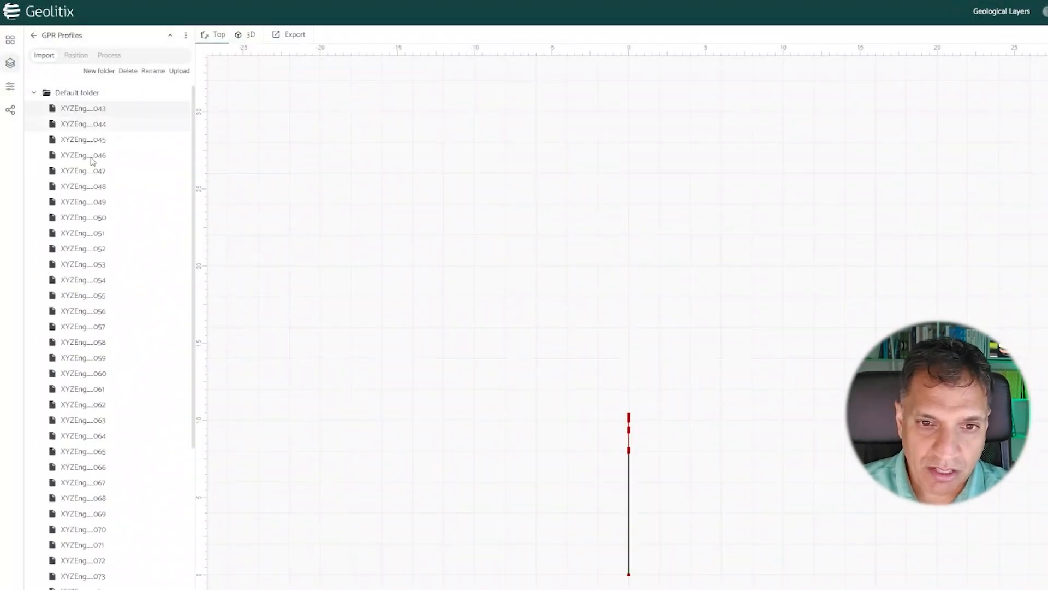
pyautogui.scroll(-5, 107, 293)
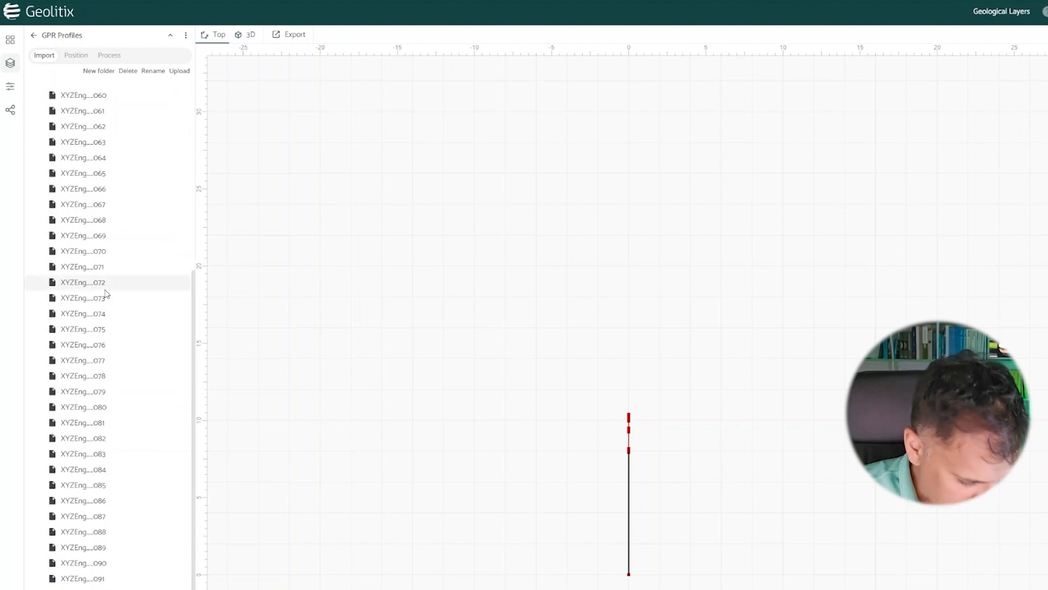
pyautogui.keyDown('shift'); pyautogui.click(80, 576); pyautogui.keyUp('shift')
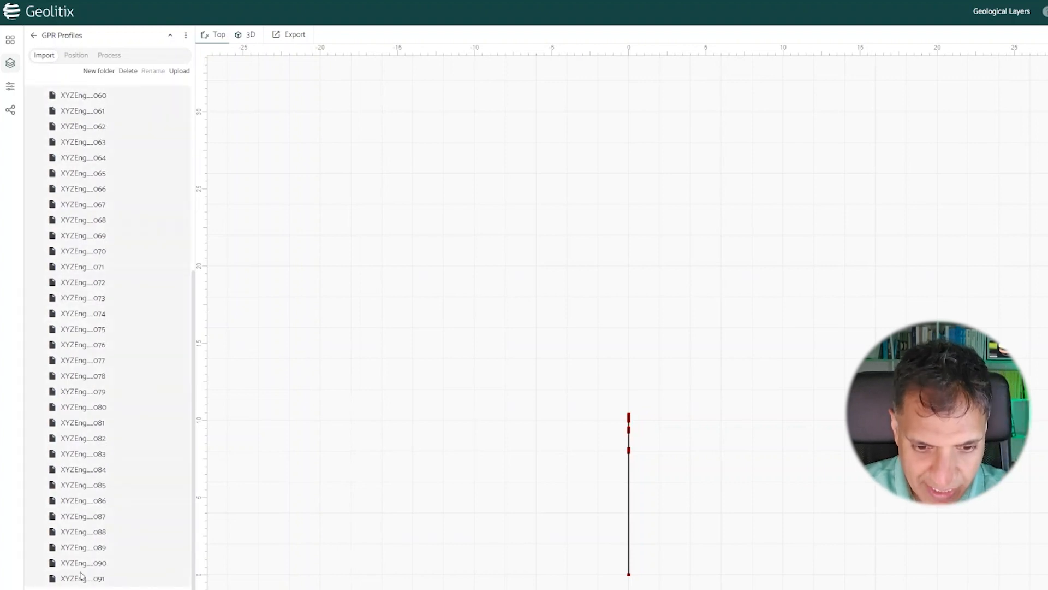
pyautogui.moveTo(88, 419); pyautogui.dragTo(89, 164)
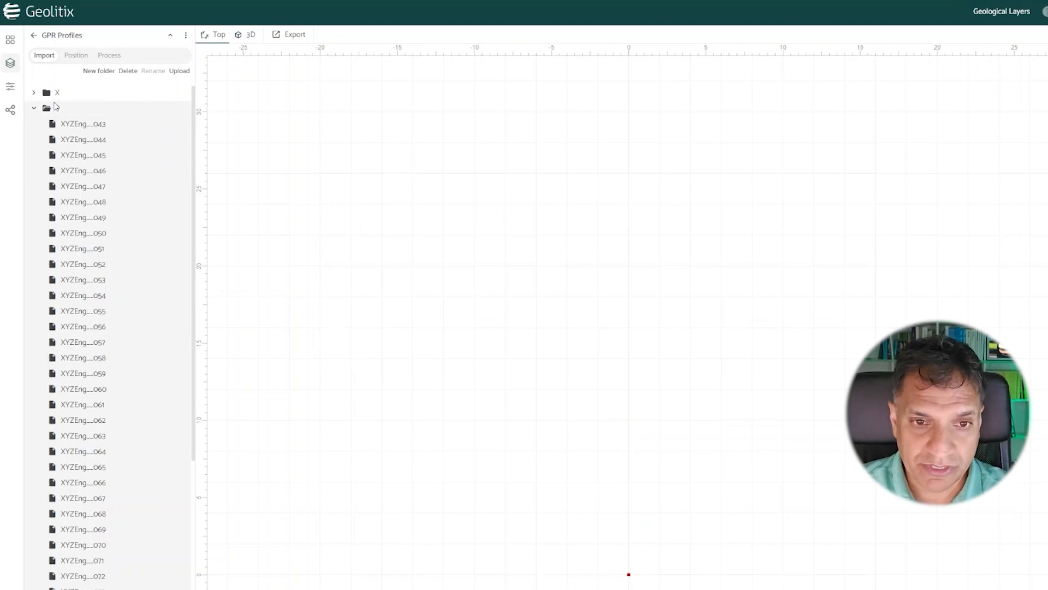
# Step: Check which profiles are in the X and Y folders
pyautogui.click(33, 93)
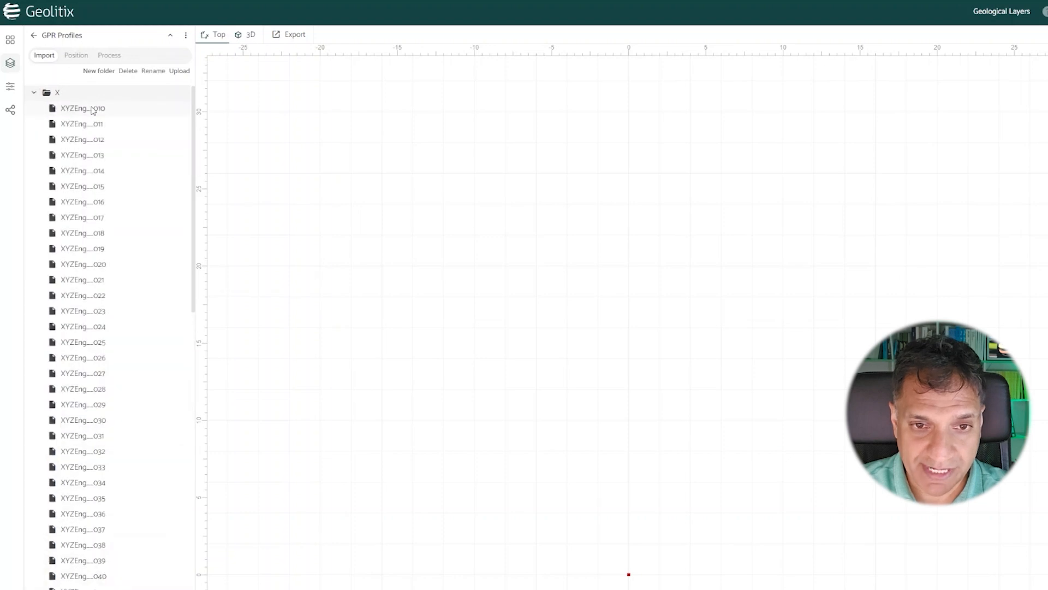
pyautogui.click(34, 93)
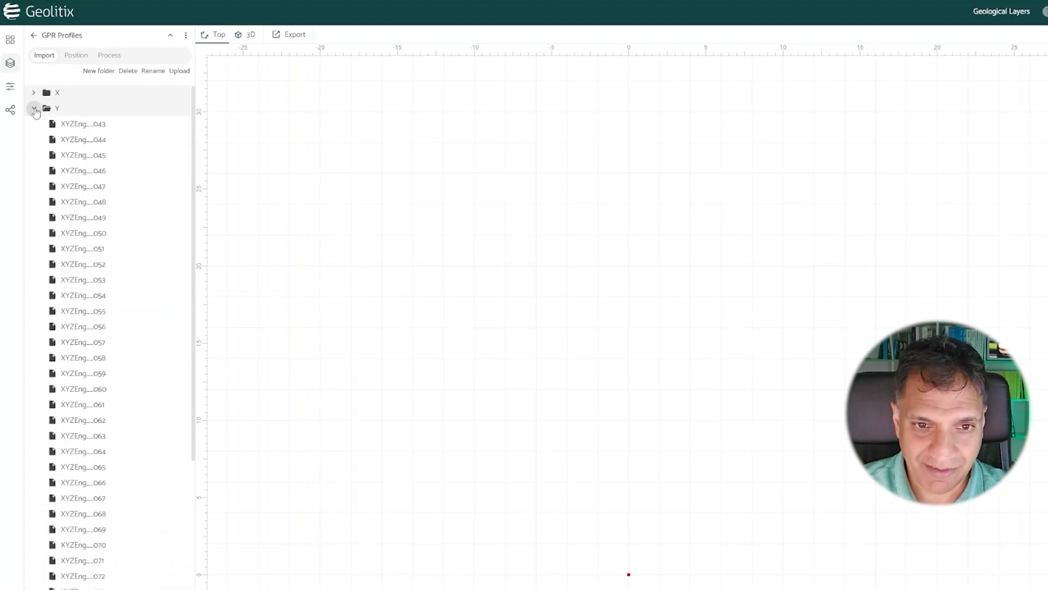
pyautogui.click(34, 110)
pyautogui.click(34, 110)
pyautogui.click(34, 109)
# Step: Set the length mode of the X profiles' positioning to Embedded trace separation
pyautogui.click(73, 60)
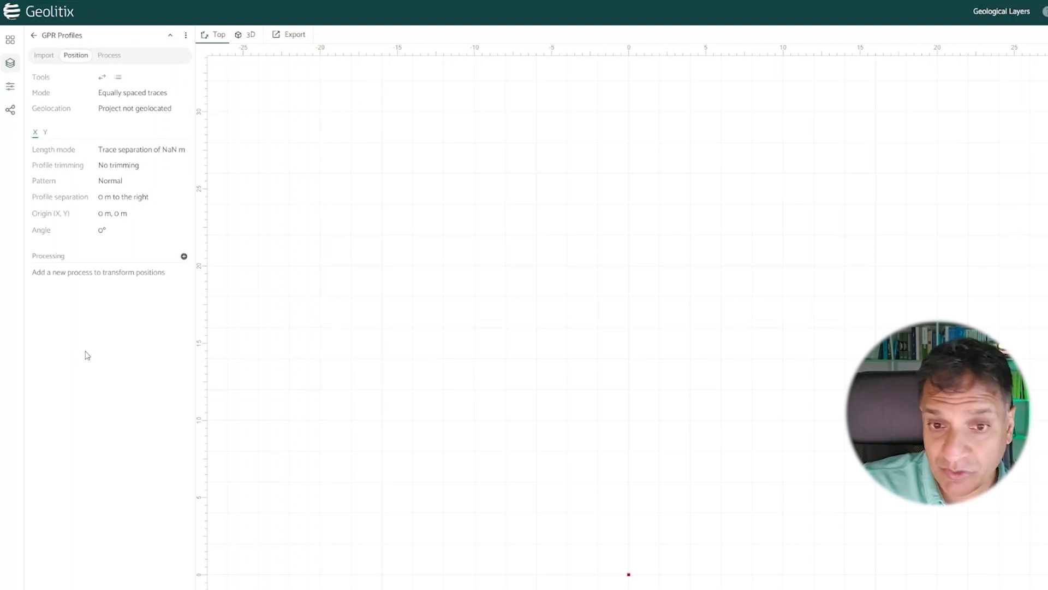
pyautogui.click(154, 153)
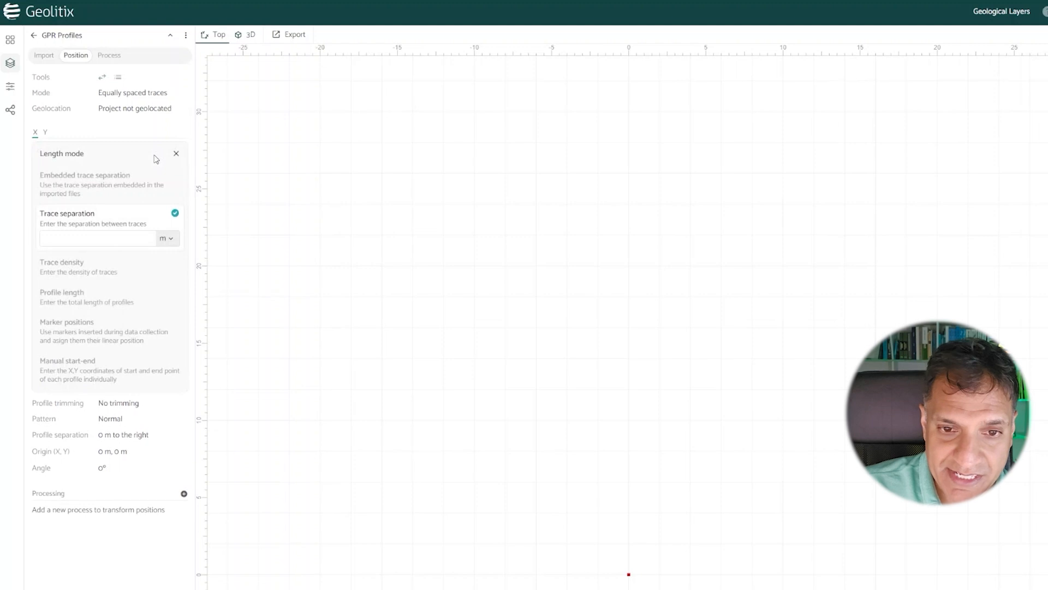
pyautogui.click(86, 184)
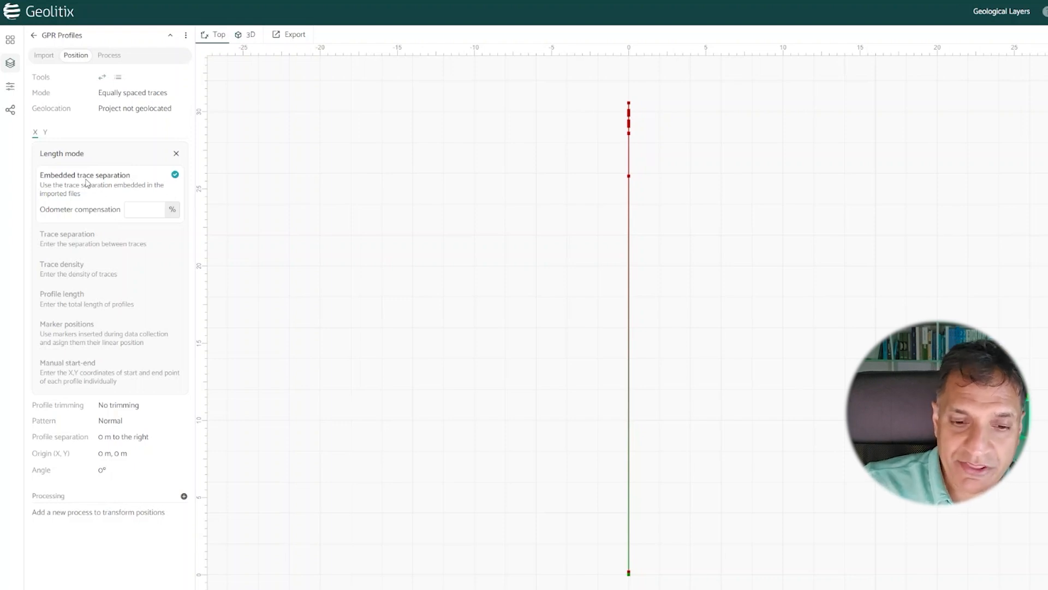
# Step: Set the angle of the X profiles to 90°
pyautogui.click(104, 472)
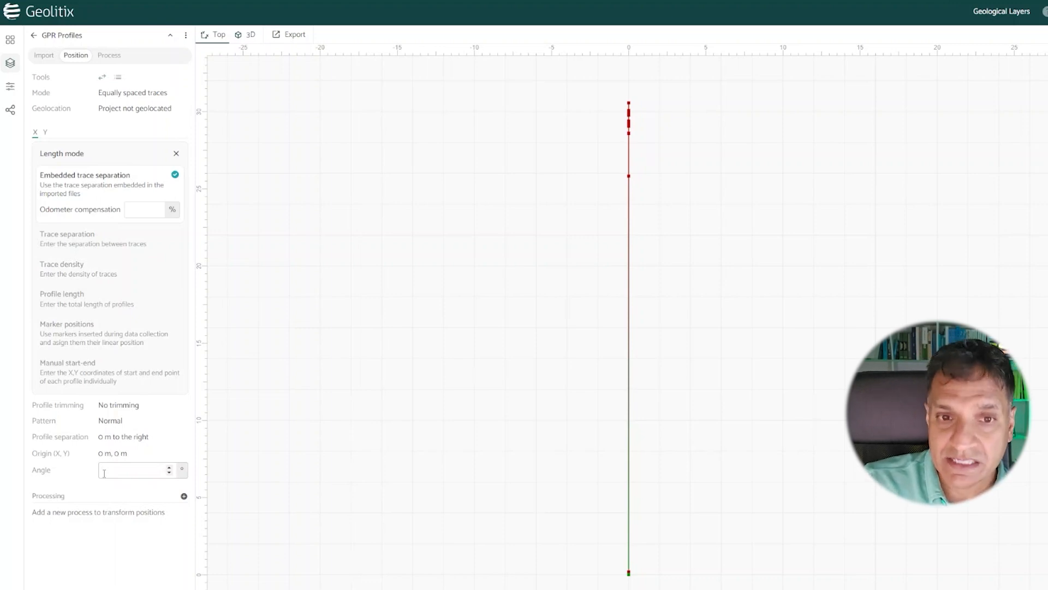
pyautogui.write('90')
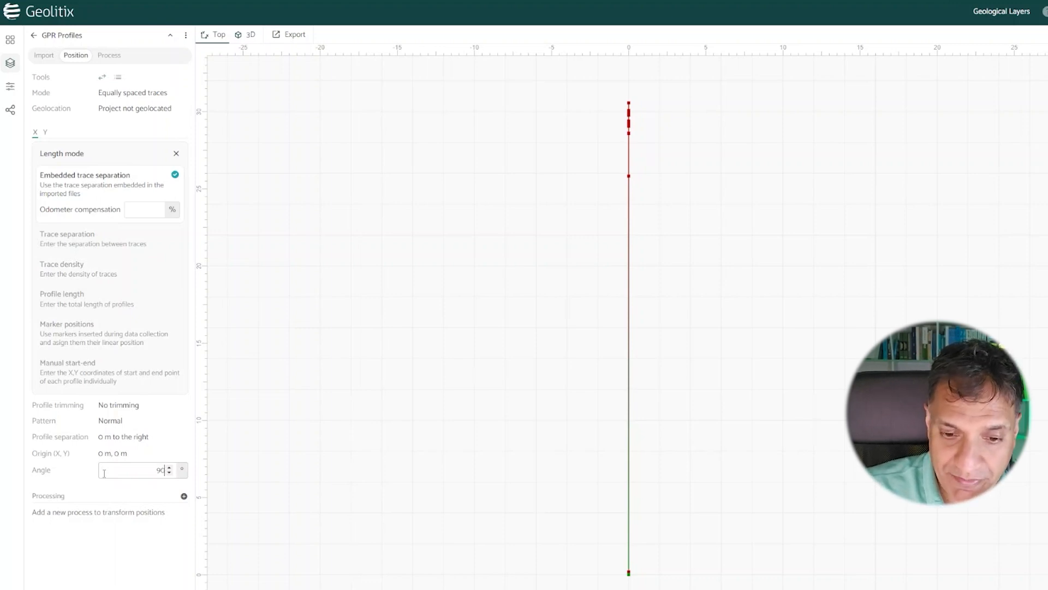
pyautogui.click(108, 487)
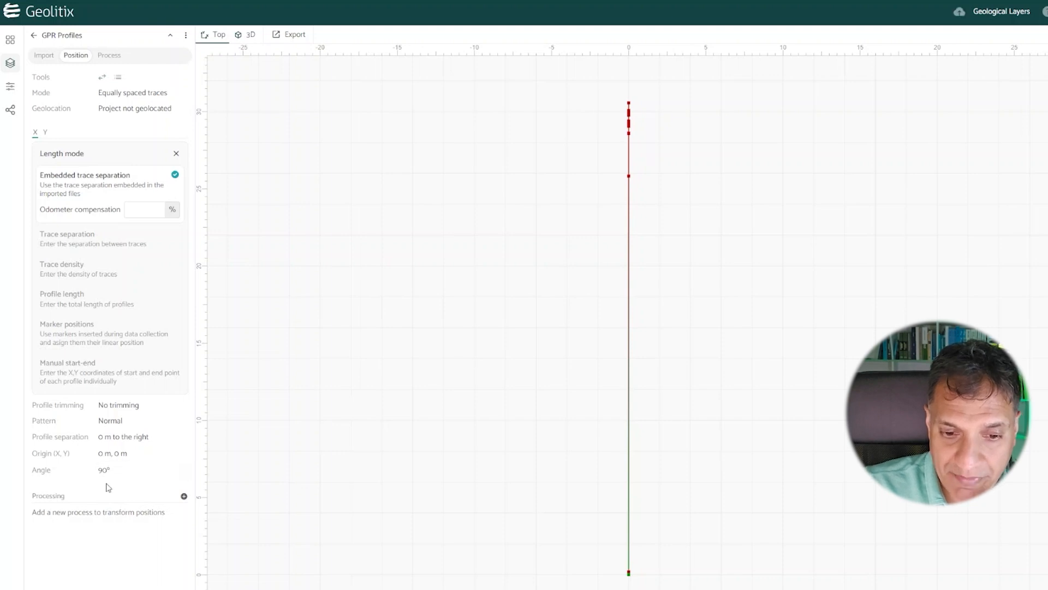
pyautogui.click(107, 471)
# Step: Set the profile separation of the X profiles to 1 ft
pyautogui.click(107, 440)
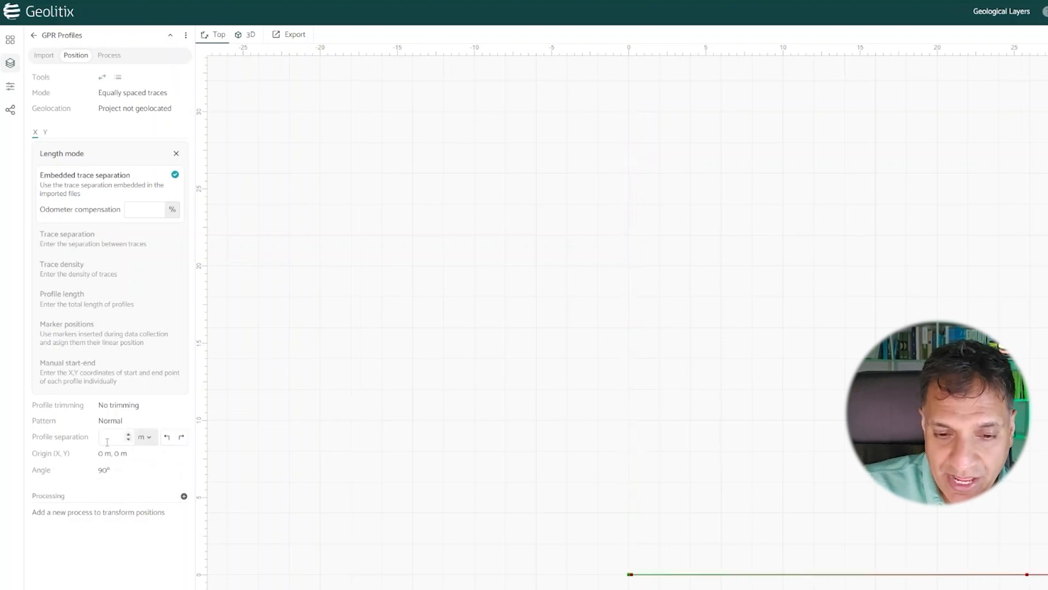
pyautogui.click(143, 436)
pyautogui.click(112, 525)
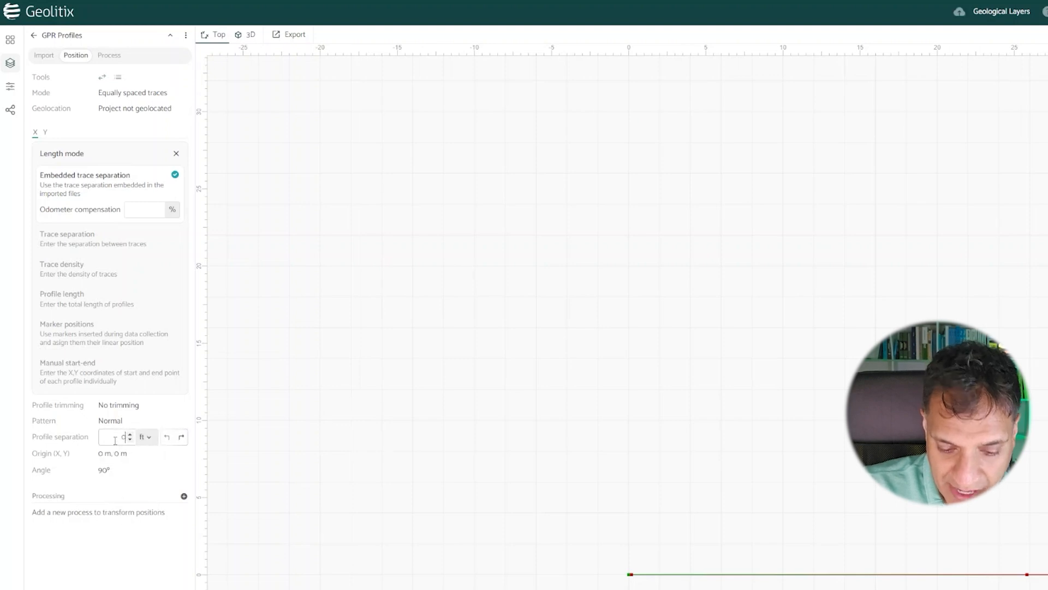
pyautogui.press('BackSpace')
pyautogui.write('1')
pyautogui.click(141, 537)
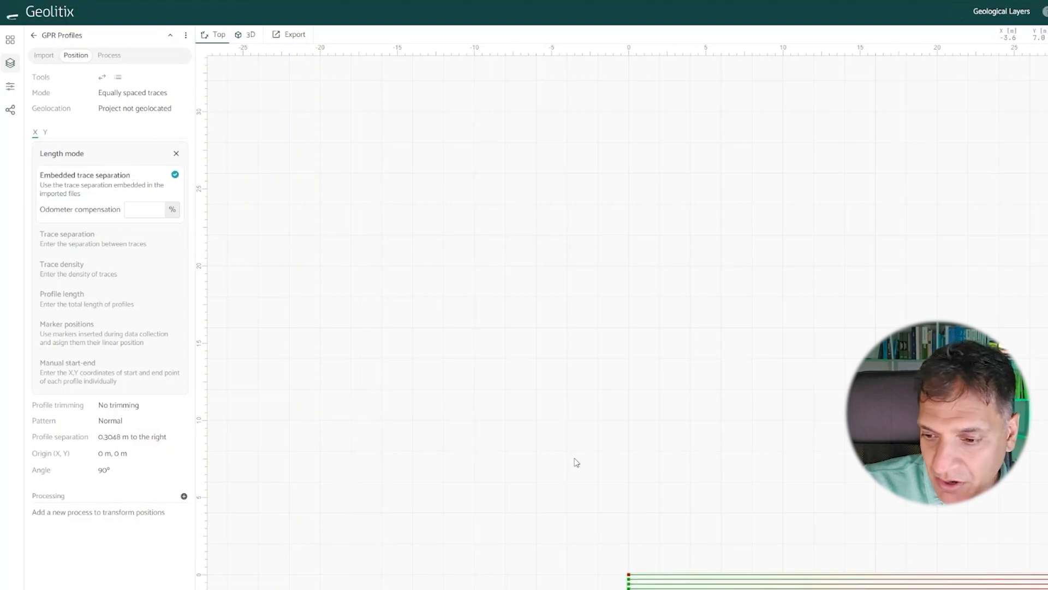
# Step: Open the first X profile, 010, in 2D and switch the X profile separation direction to the left
pyautogui.scroll(5, 606, 588)
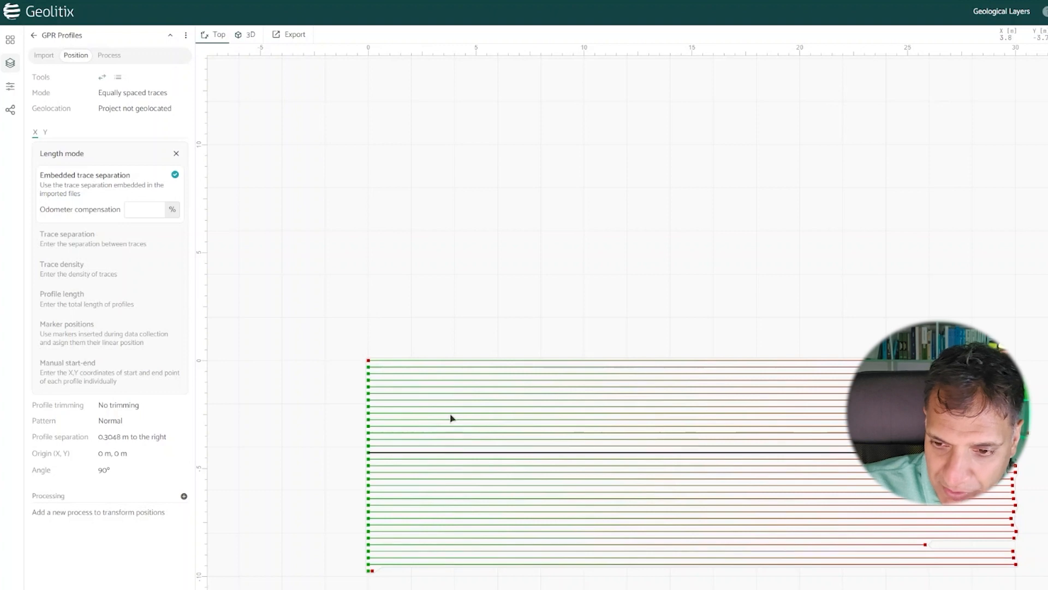
pyautogui.click(461, 361)
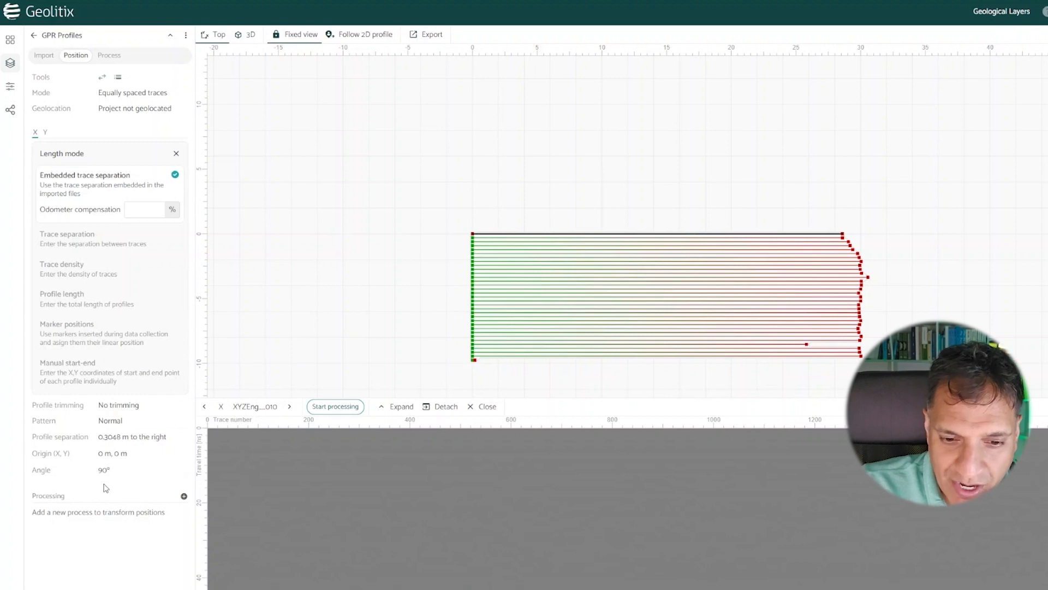
pyautogui.click(136, 436)
pyautogui.click(167, 438)
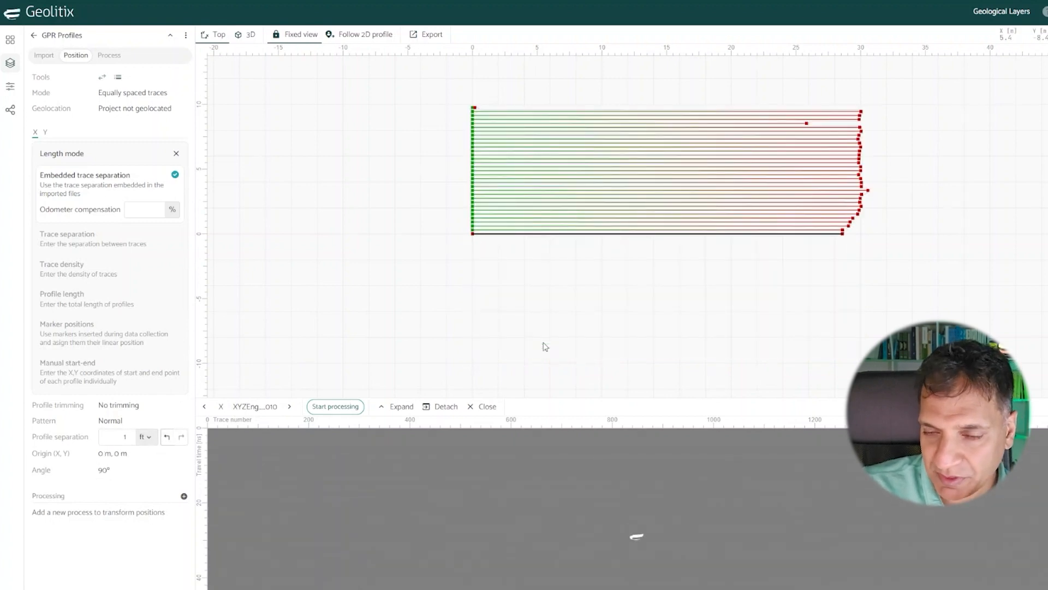
pyautogui.scroll(2, 519, 108)
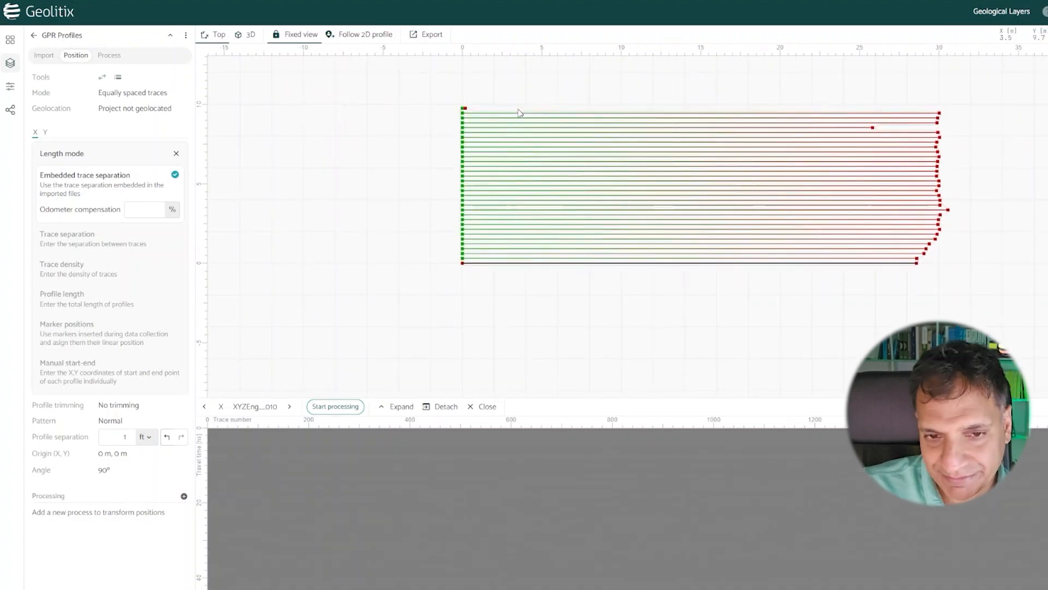
# Step: Set the length mode of the Y profiles' positioning to Embedded trace separation
pyautogui.click(46, 133)
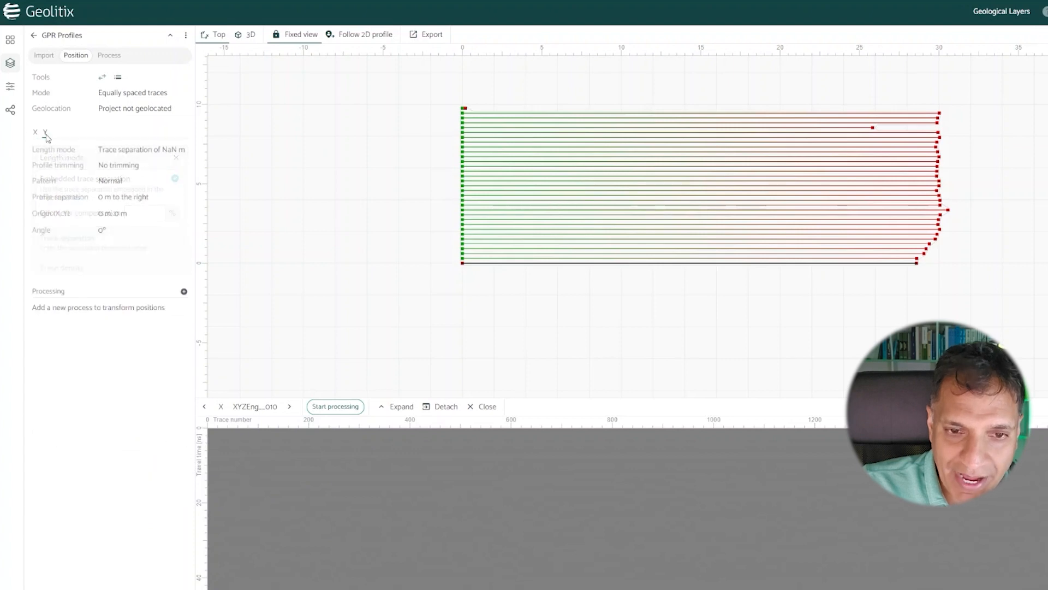
pyautogui.click(154, 152)
pyautogui.click(71, 198)
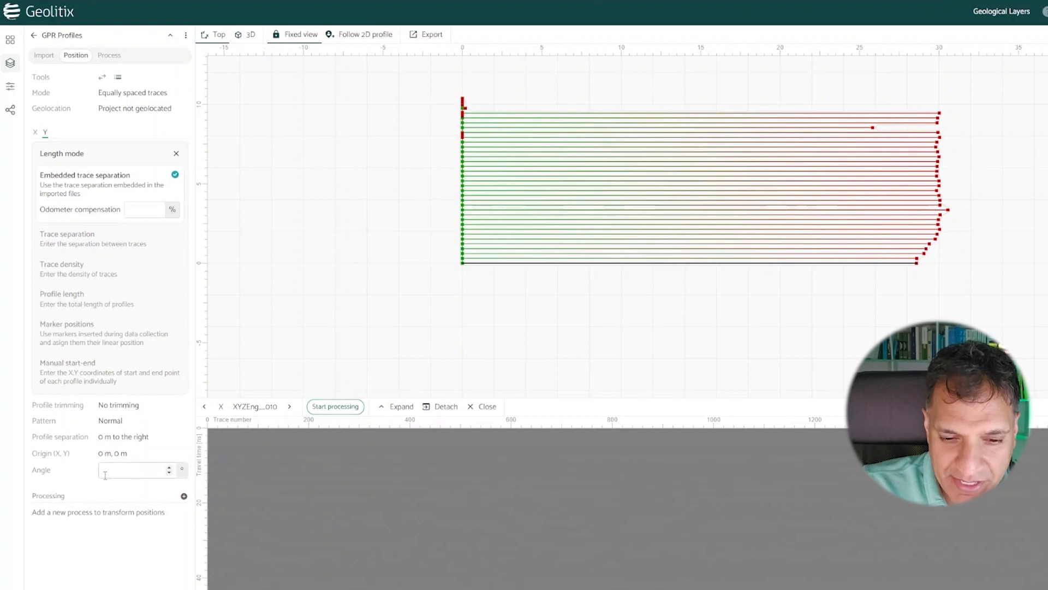
# Step: Set the profile separation of the Y profiles to 2 ft
pyautogui.click(102, 470)
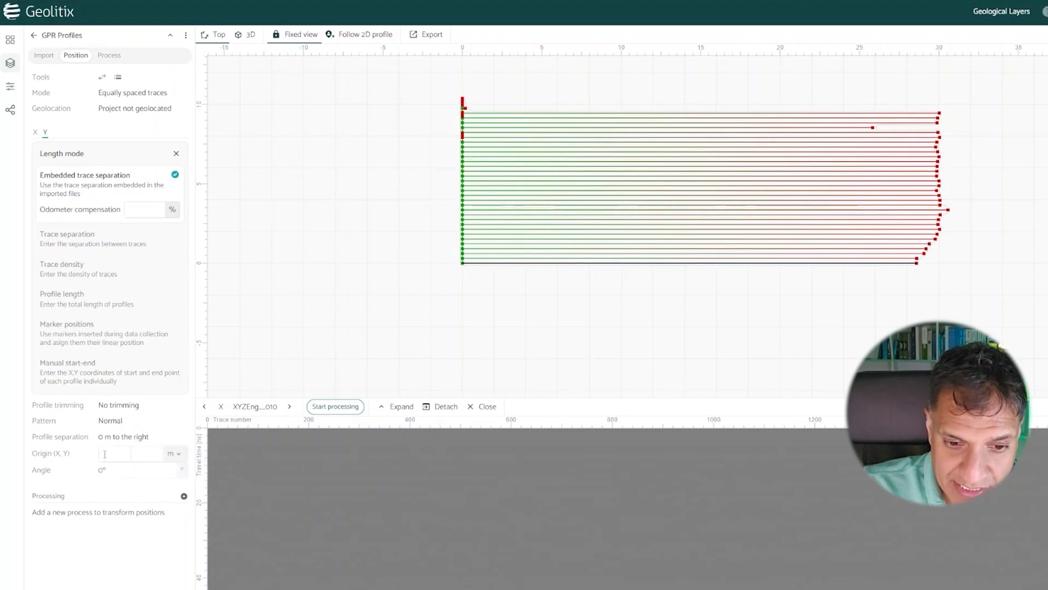
pyautogui.click(106, 440)
pyautogui.click(144, 437)
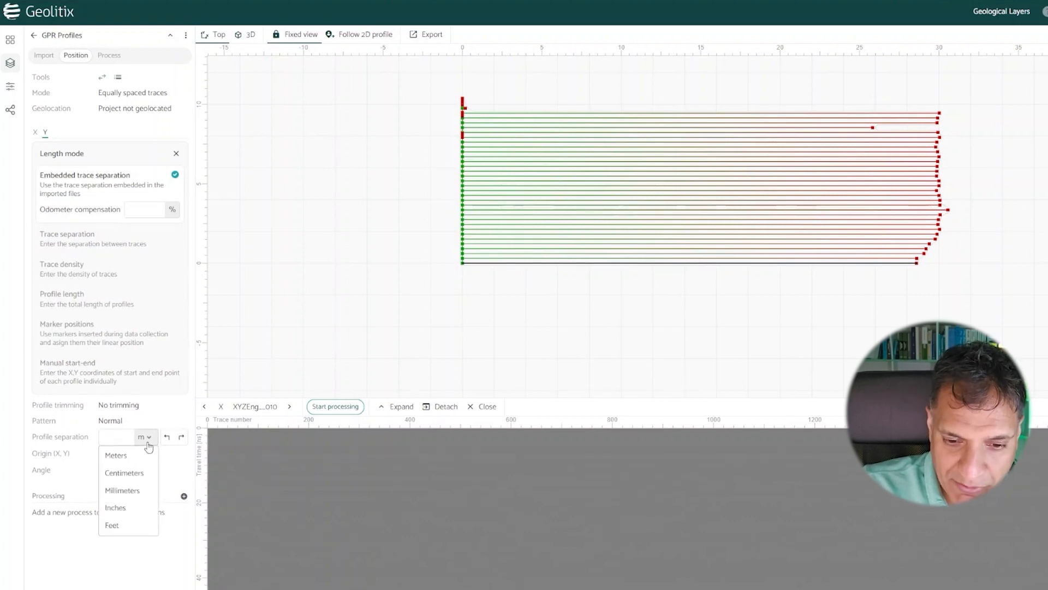
pyautogui.click(126, 489)
pyautogui.click(109, 438)
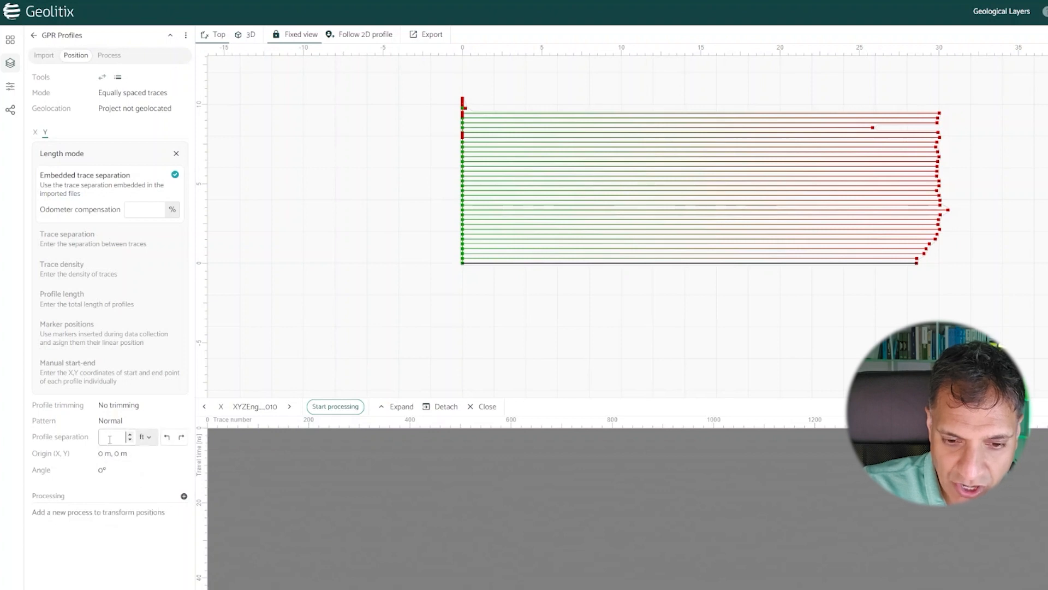
pyautogui.write('2')
pyautogui.click(145, 532)
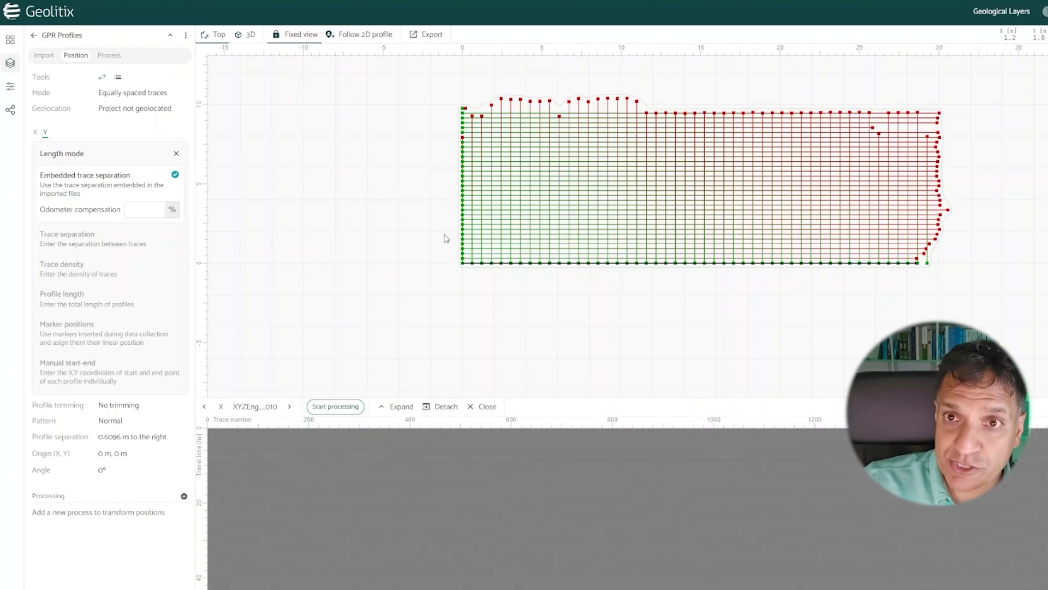
# Step: Add a Constant scale process and a Time zero correction to the GPR profiles' processing
pyautogui.click(109, 57)
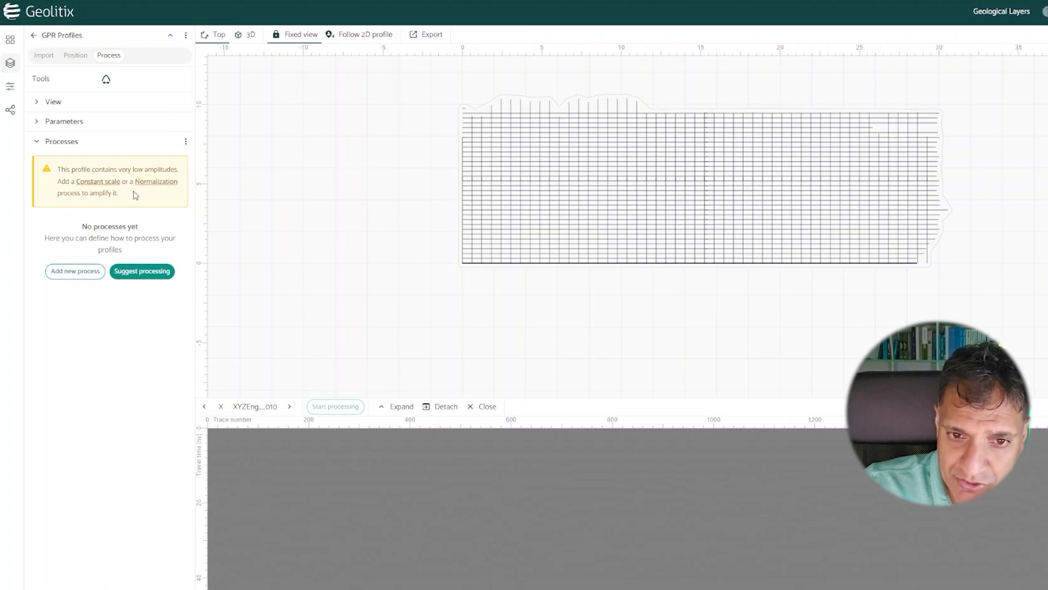
pyautogui.click(98, 182)
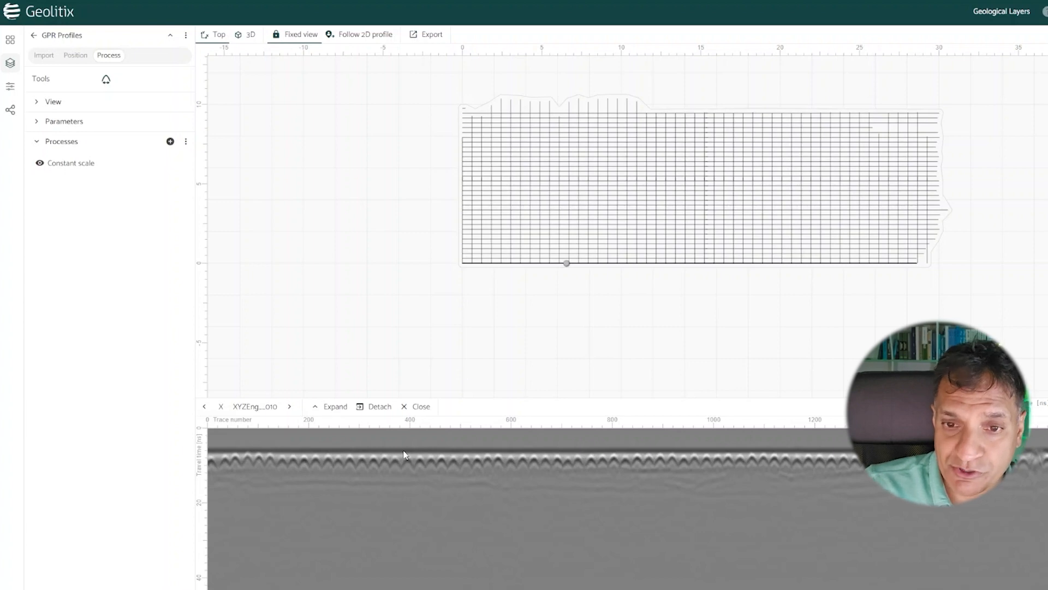
pyautogui.click(173, 143)
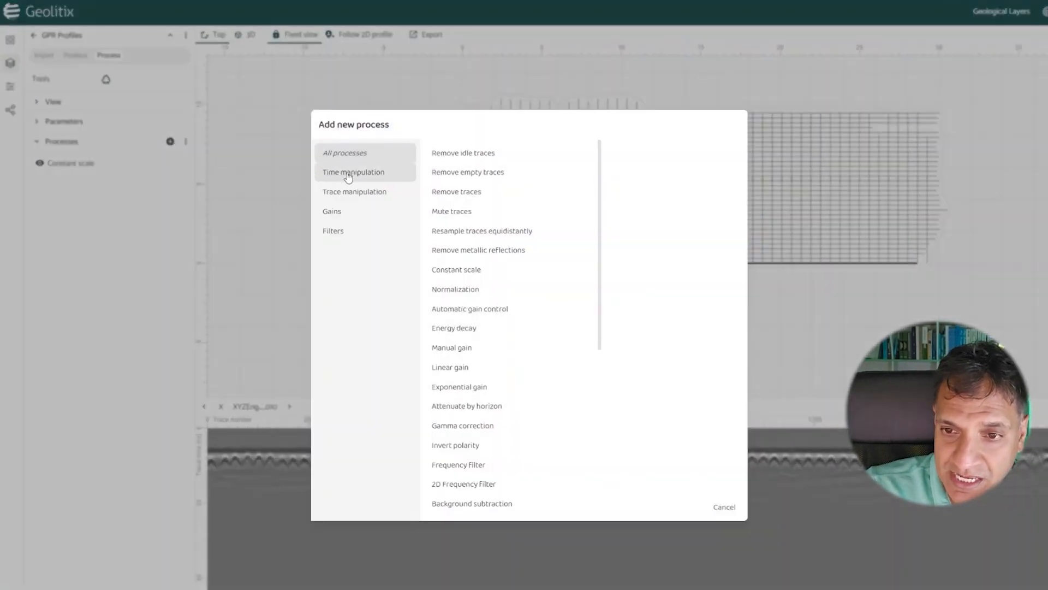
pyautogui.click(349, 174)
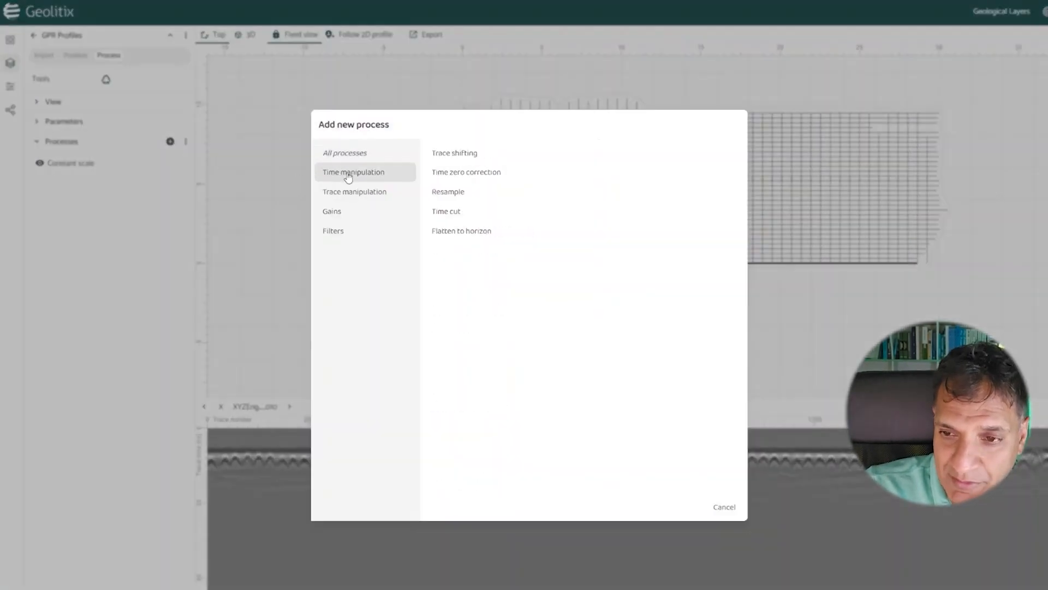
pyautogui.click(463, 175)
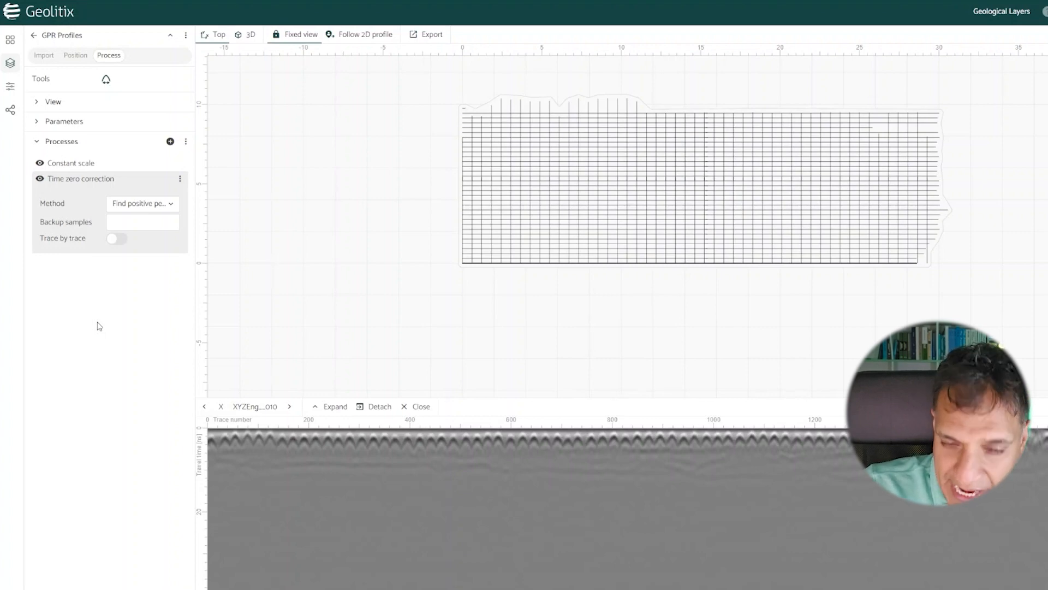
# Step: Add an Energy decay gain to the GPR profiles and raise its smoothing window to slightly above the middle of its range
pyautogui.click(170, 142)
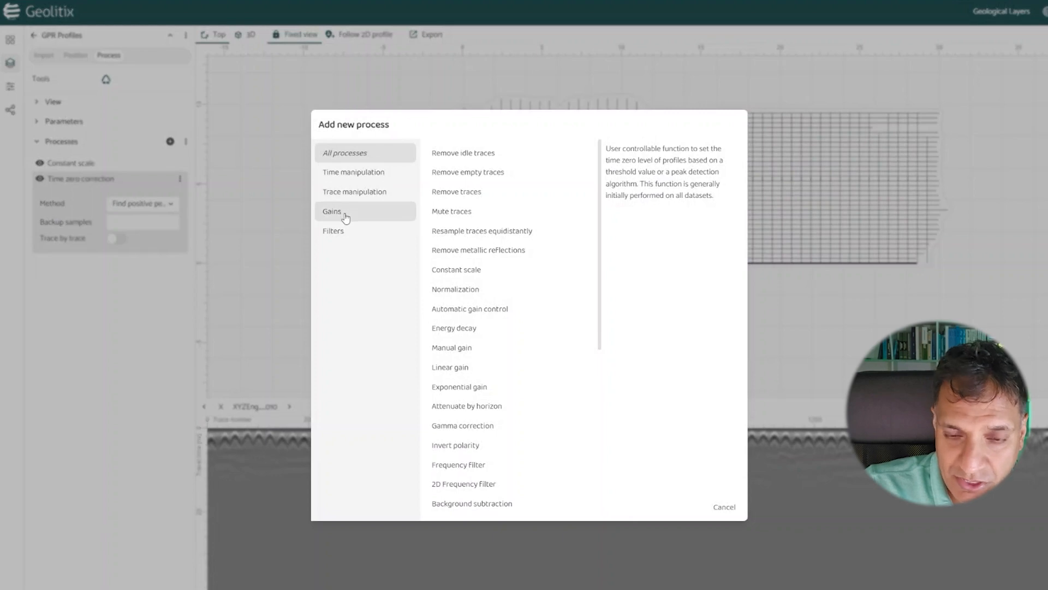
pyautogui.click(345, 216)
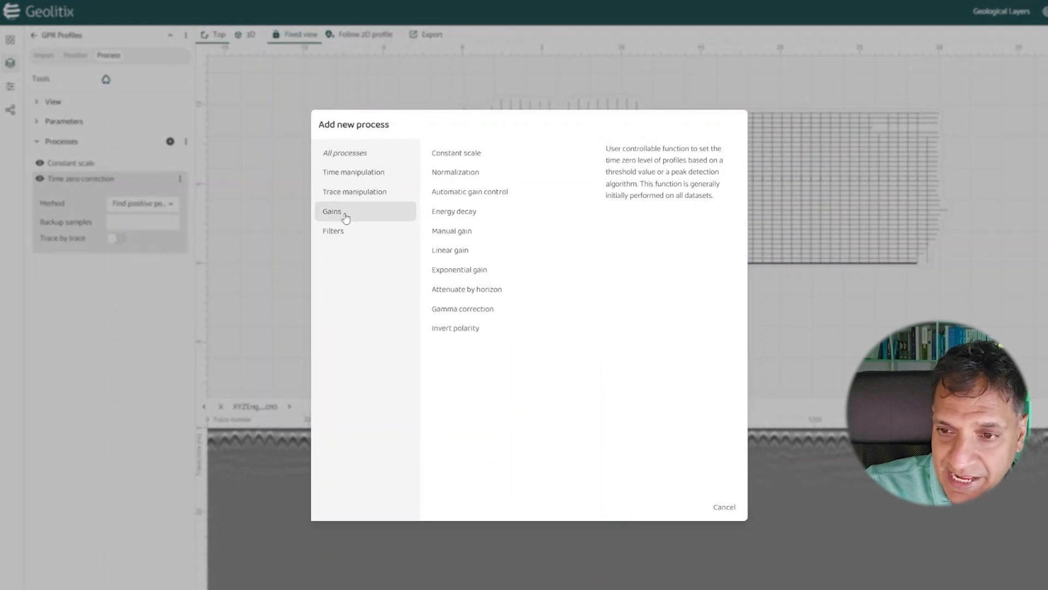
pyautogui.click(452, 218)
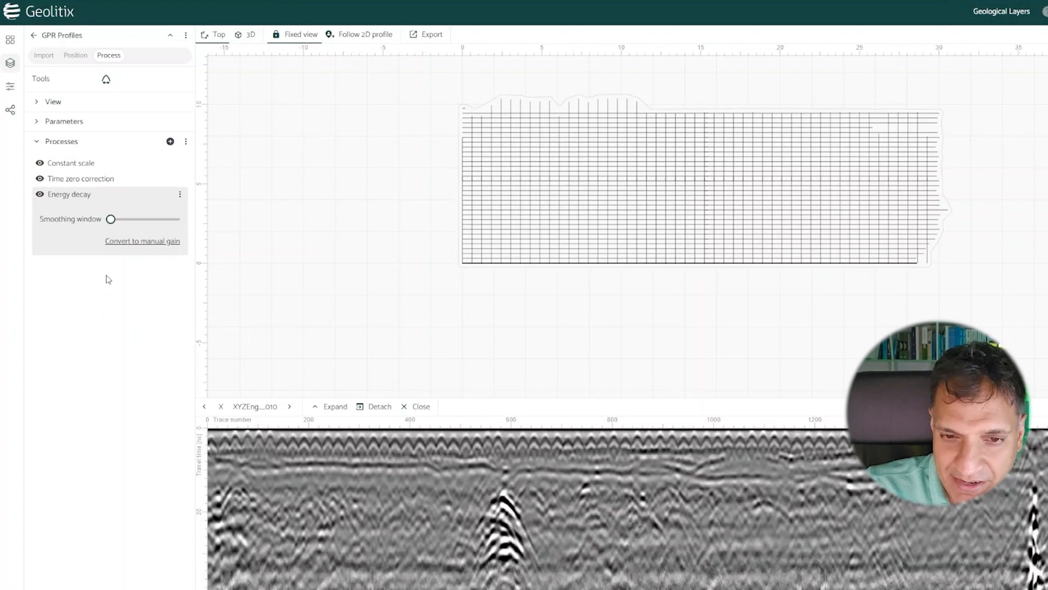
pyautogui.moveTo(111, 224)
pyautogui.moveTo(111, 219); pyautogui.dragTo(149, 219)
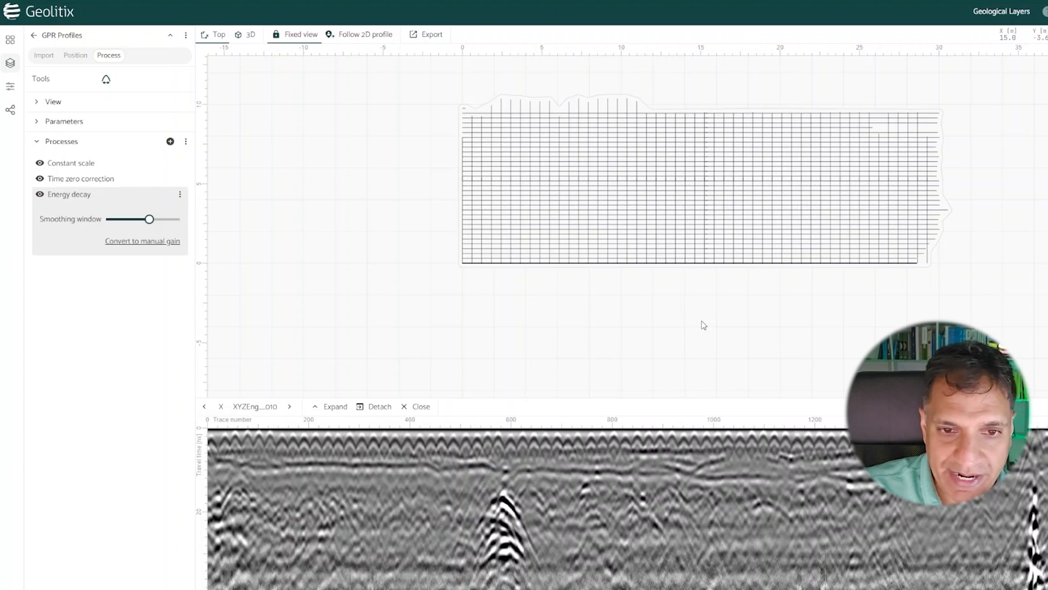
# Step: Add a new Horizon interpretation layer to the project
pyautogui.click(170, 34)
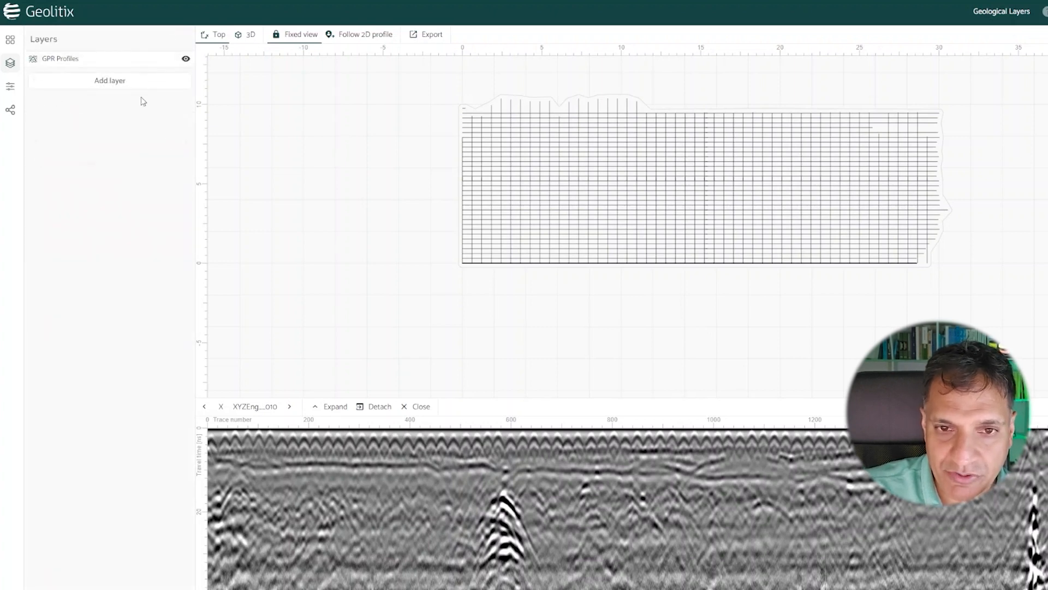
pyautogui.click(111, 86)
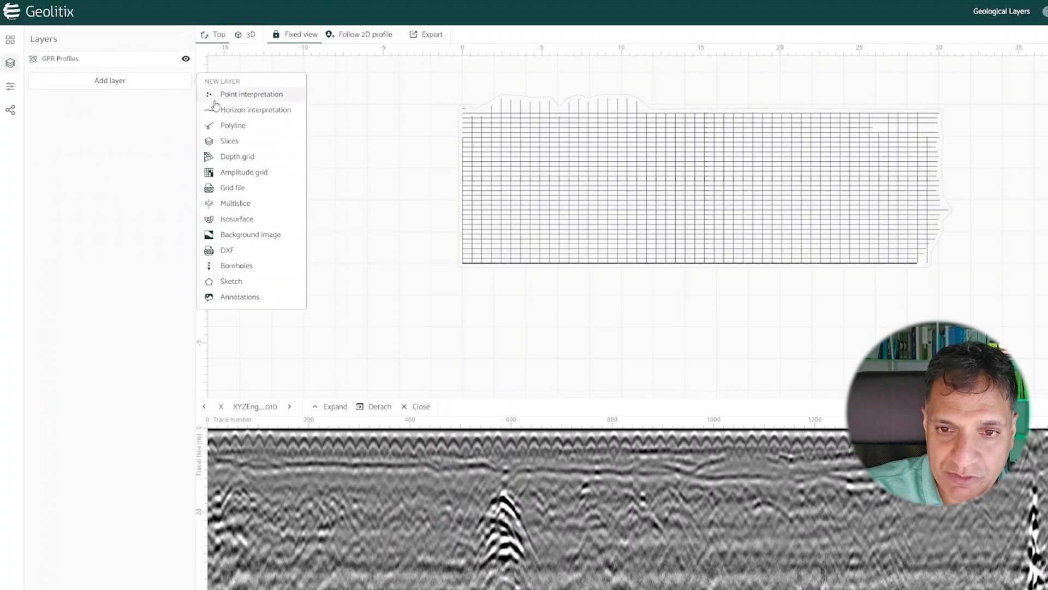
pyautogui.click(263, 112)
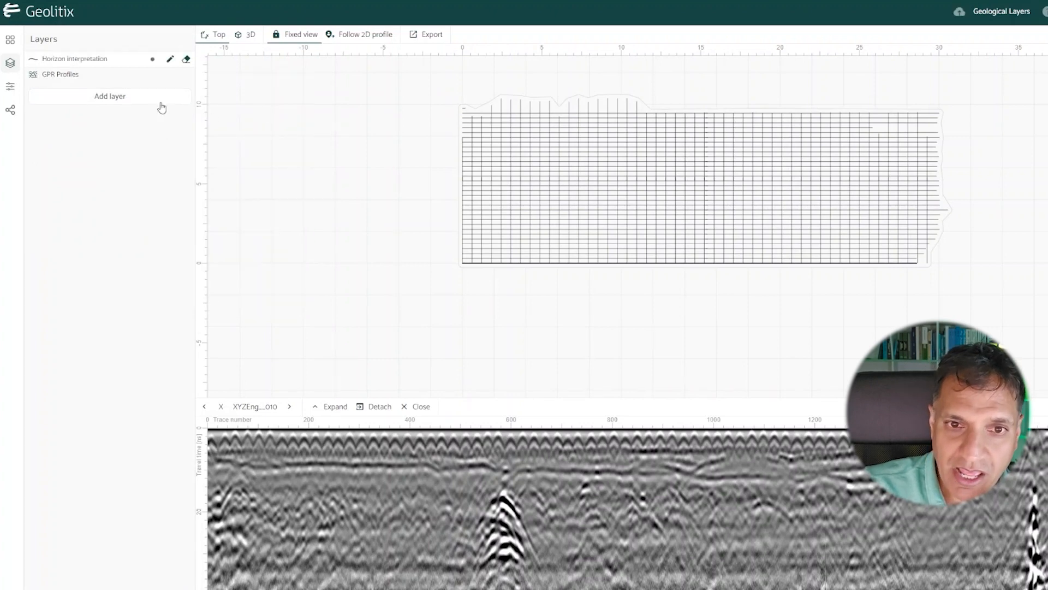
# Step: Rename the horizon interpretation layer as Geology 1
pyautogui.click(107, 60)
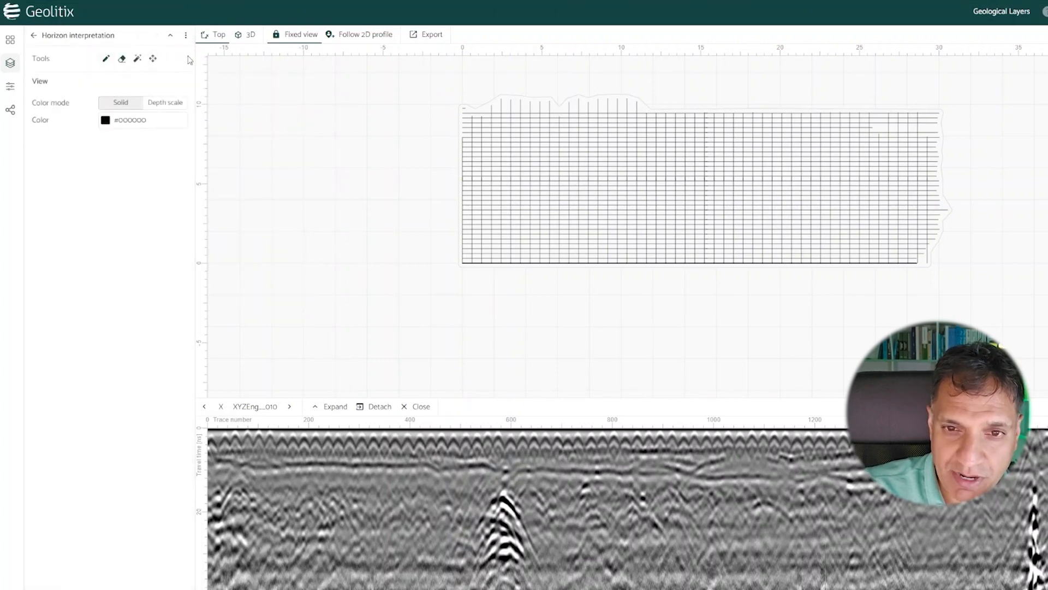
pyautogui.click(186, 35)
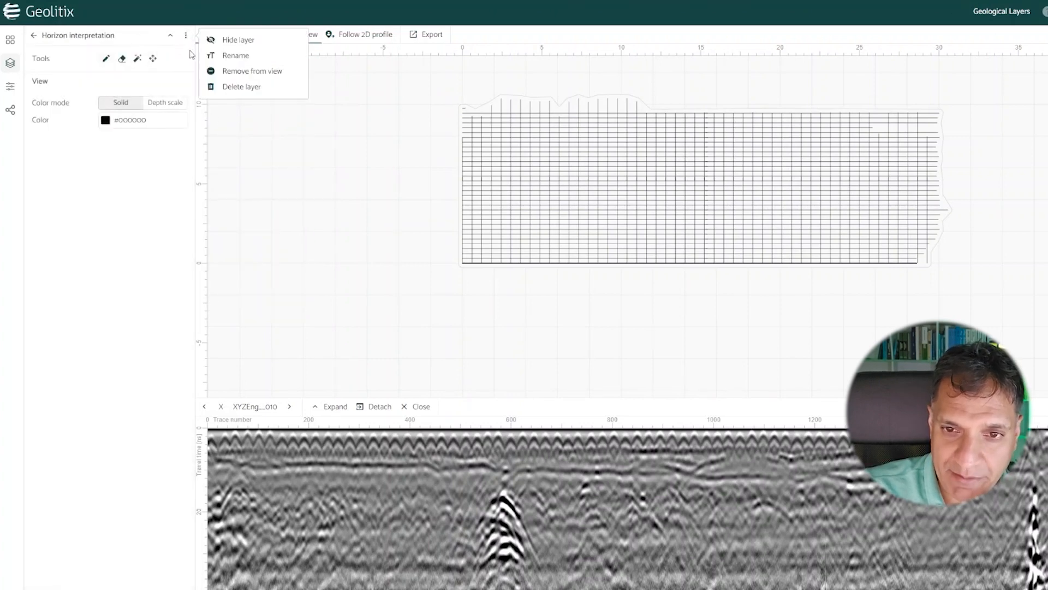
pyautogui.click(234, 55)
pyautogui.write('Ge')
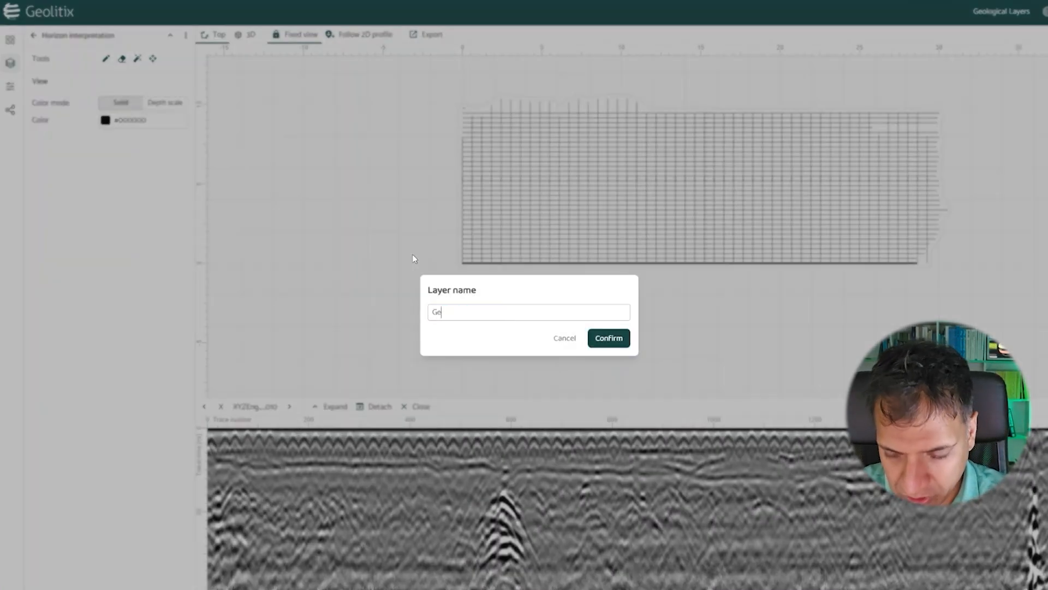
pyautogui.write('ology 1')
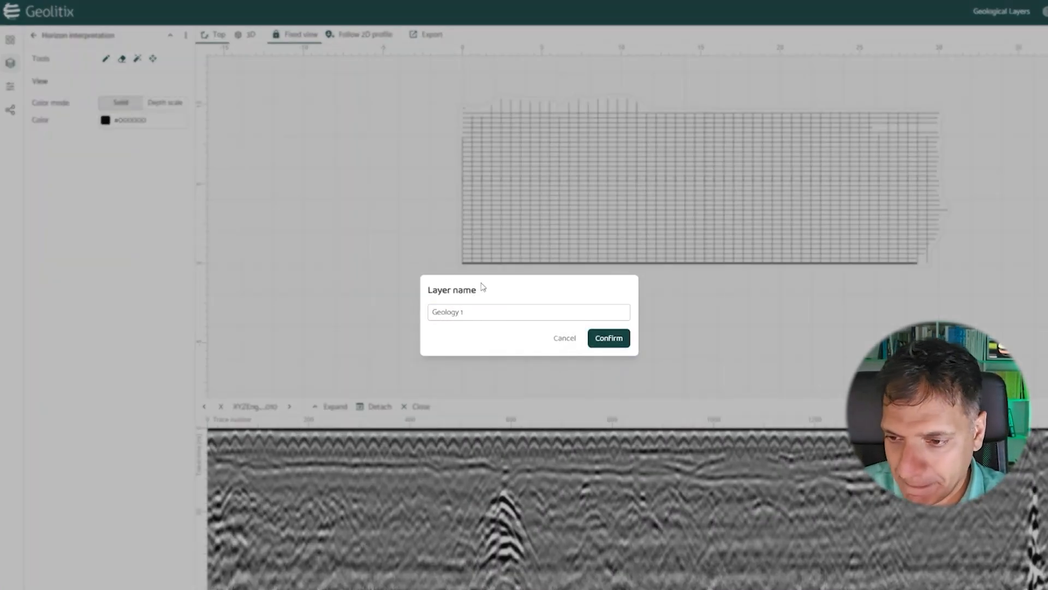
pyautogui.click(609, 338)
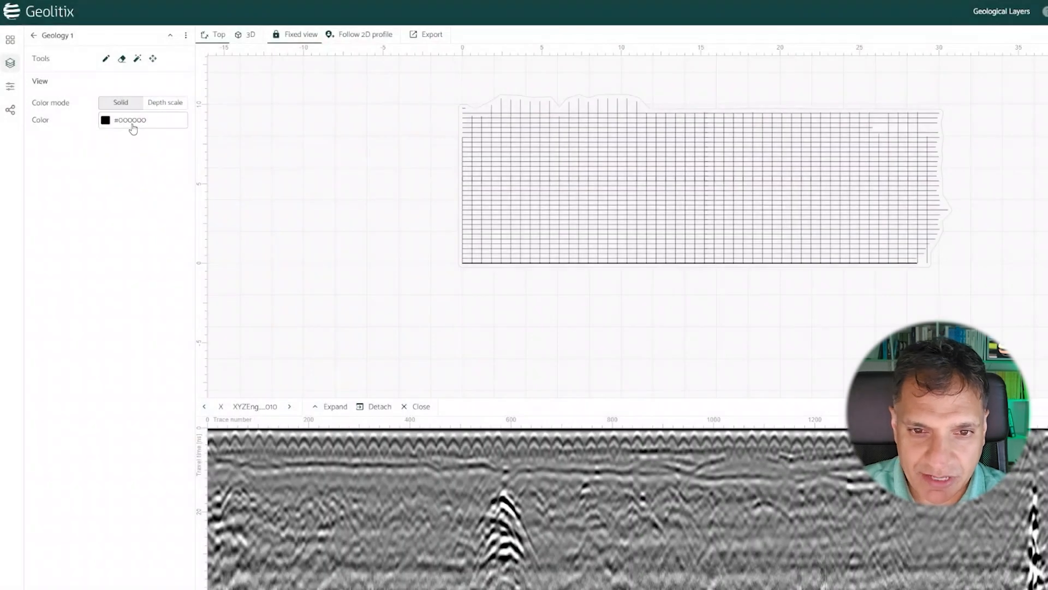
# Step: Change the solid color of the Geology 1 layer to light green, #AEED6A
pyautogui.click(133, 126)
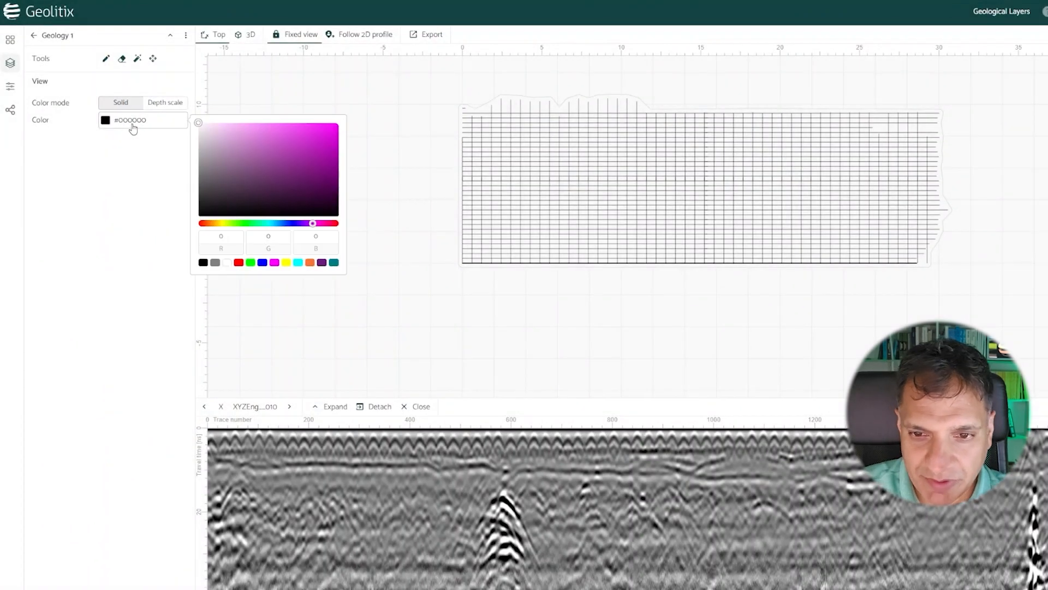
pyautogui.click(235, 224)
pyautogui.click(276, 130)
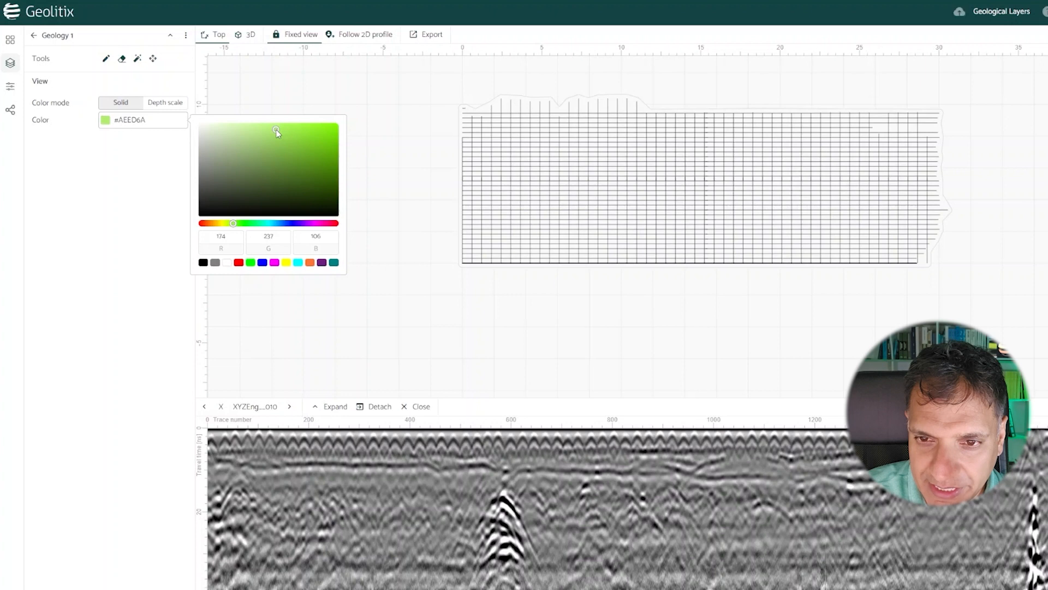
pyautogui.click(81, 180)
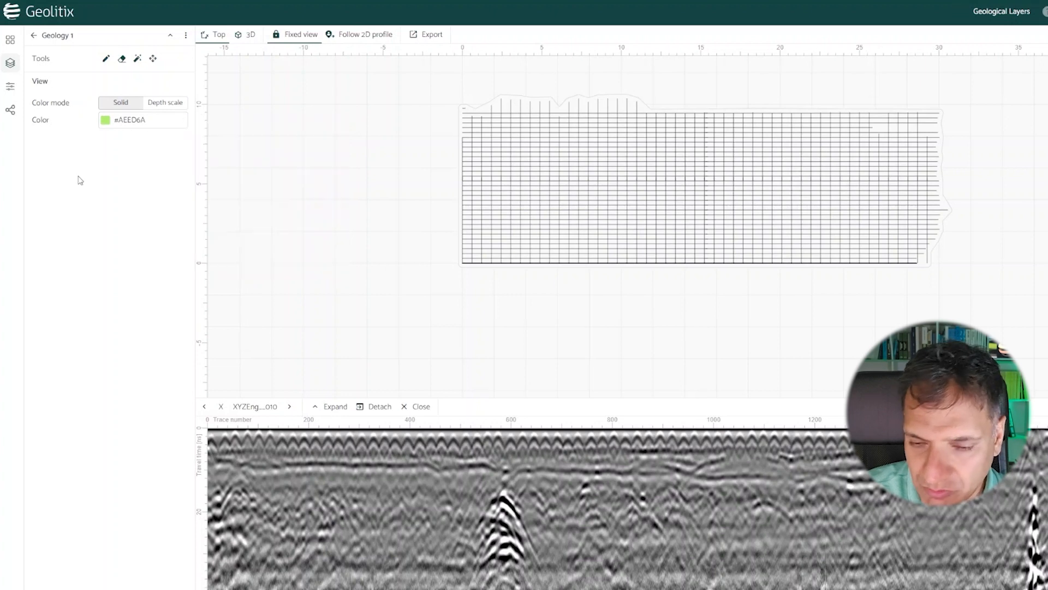
# Step: Trace the Geology 1 horizon along the shallow reflection across the whole width of X profile 010 in the 2D view
pyautogui.click(105, 60)
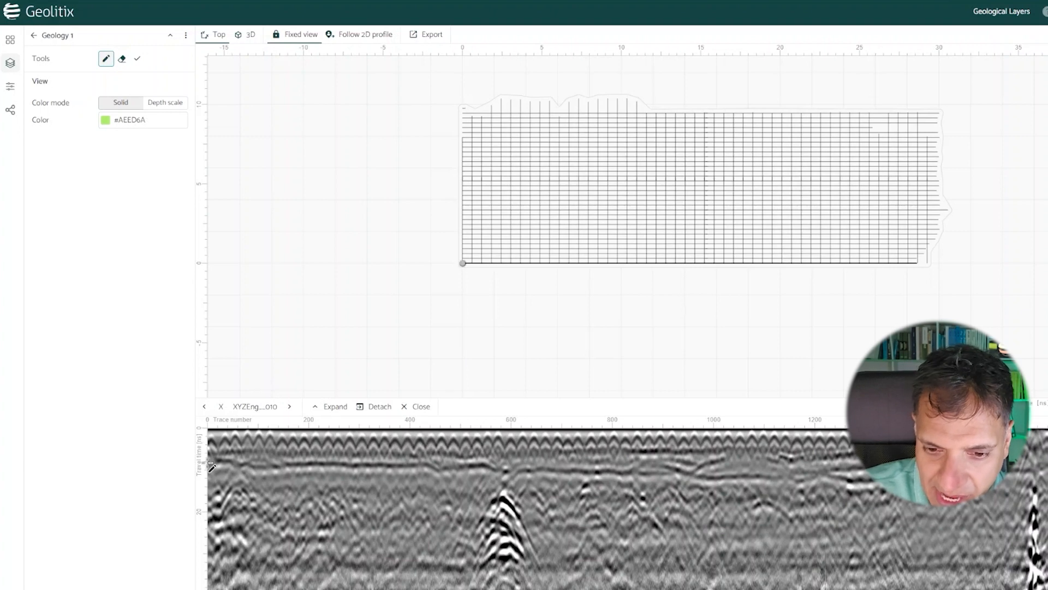
pyautogui.moveTo(215, 463)
pyautogui.mouseDown()
pyautogui.moveTo(796, 481)
pyautogui.moveTo(1037, 469)
pyautogui.mouseUp()
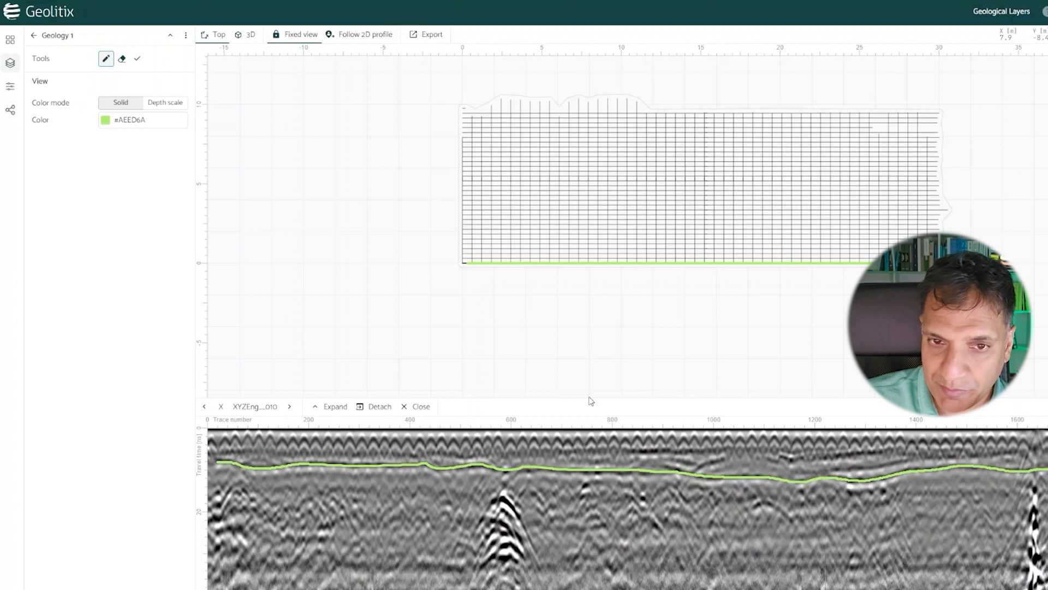
pyautogui.click(34, 35)
# Step: Fit a hyperbola of about 0.094 velocity to the strong reflection near trace 590 and assign that velocity to the project
pyautogui.click(47, 77)
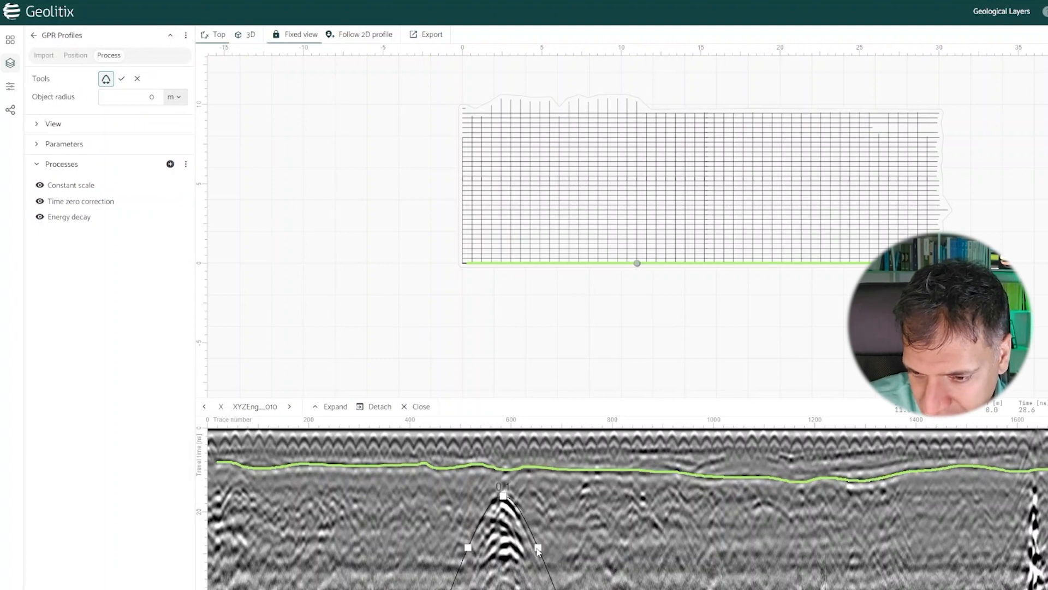
pyautogui.moveTo(538, 549); pyautogui.dragTo(535, 549)
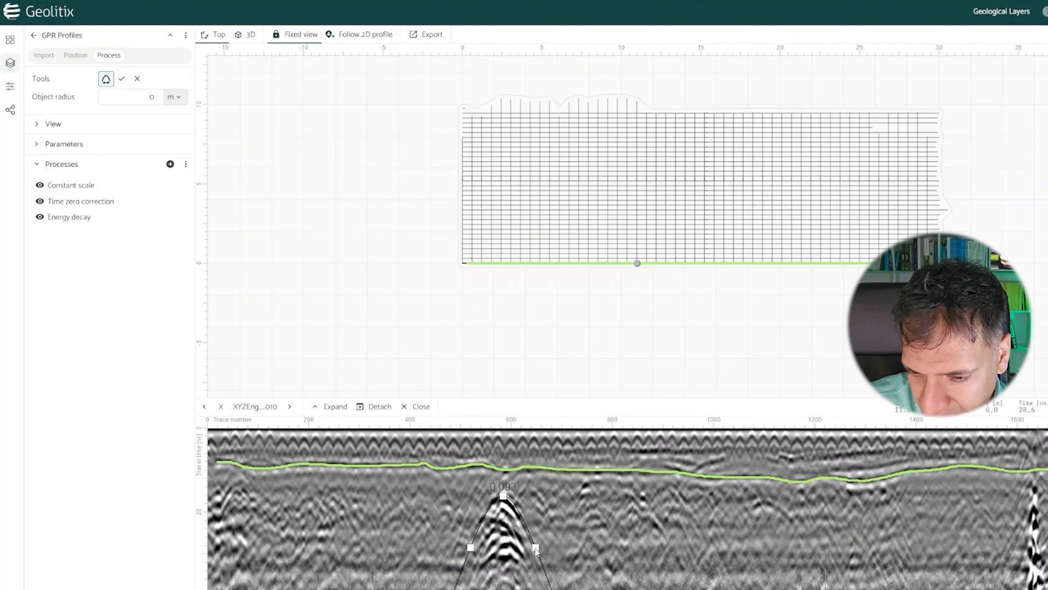
pyautogui.click(122, 79)
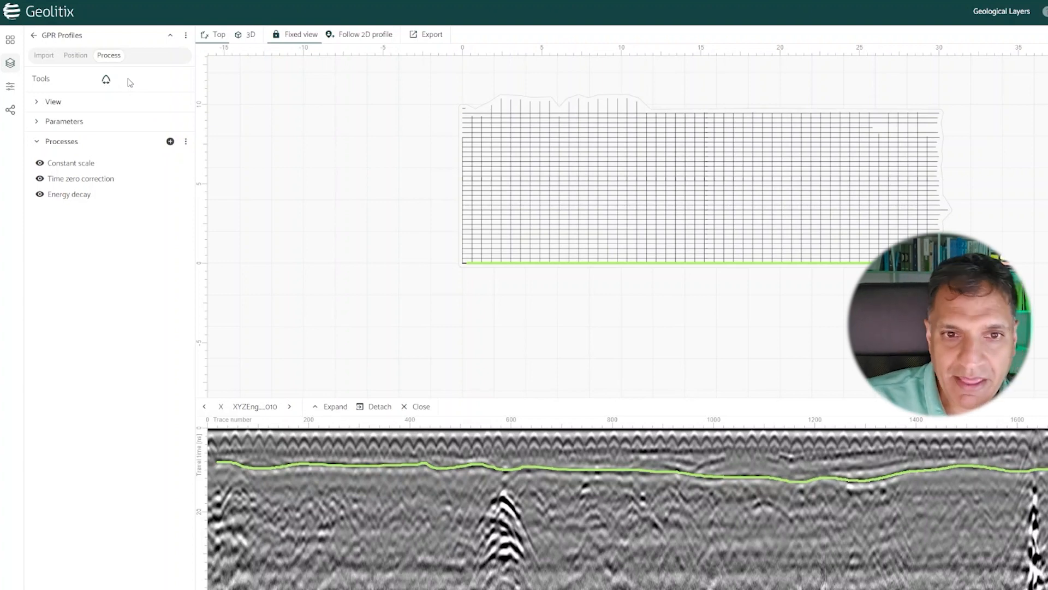
# Step: Switch the color mode of the Geology 1 layer to Depth scale and examine the colored horizon in the top view
pyautogui.click(171, 36)
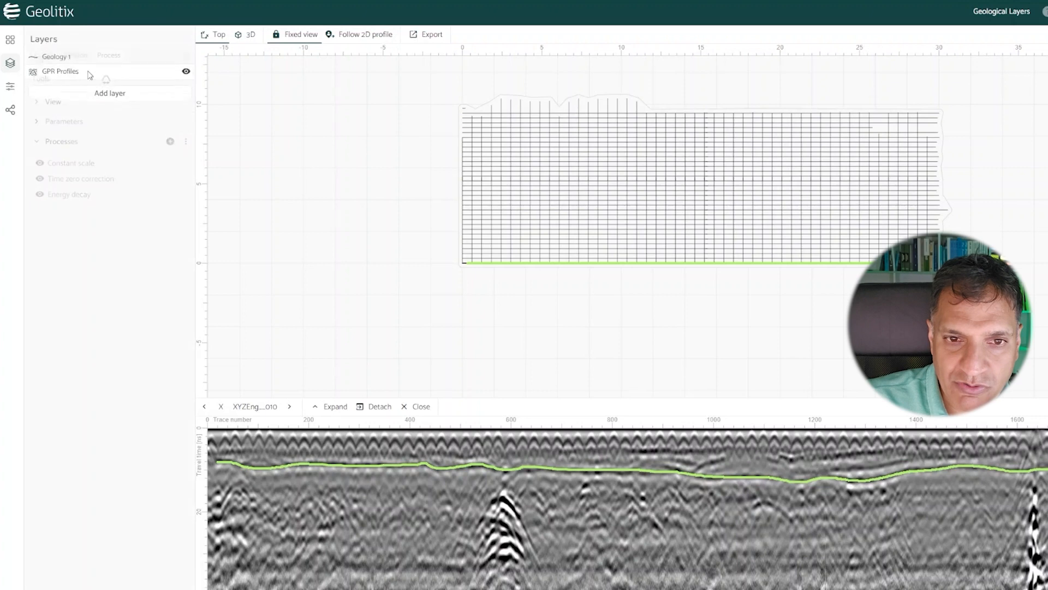
pyautogui.click(50, 65)
pyautogui.click(64, 59)
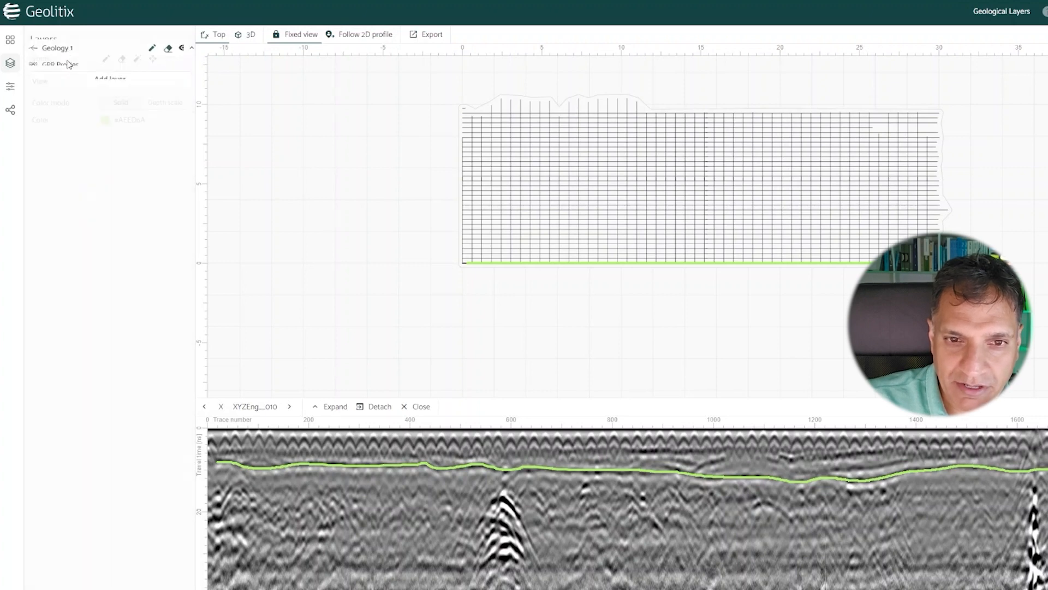
pyautogui.click(175, 105)
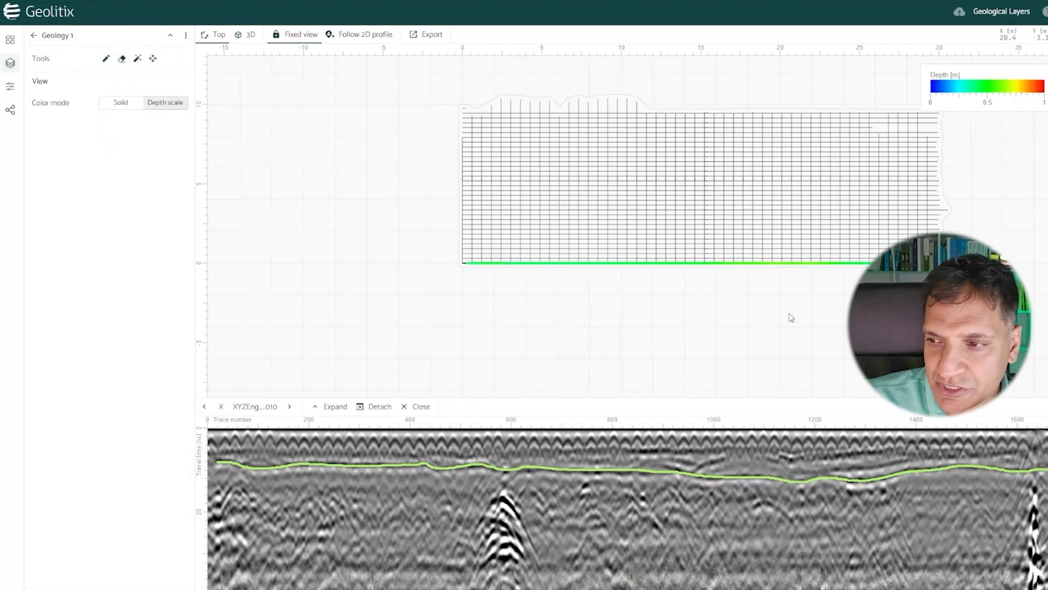
pyautogui.scroll(3, 859, 281)
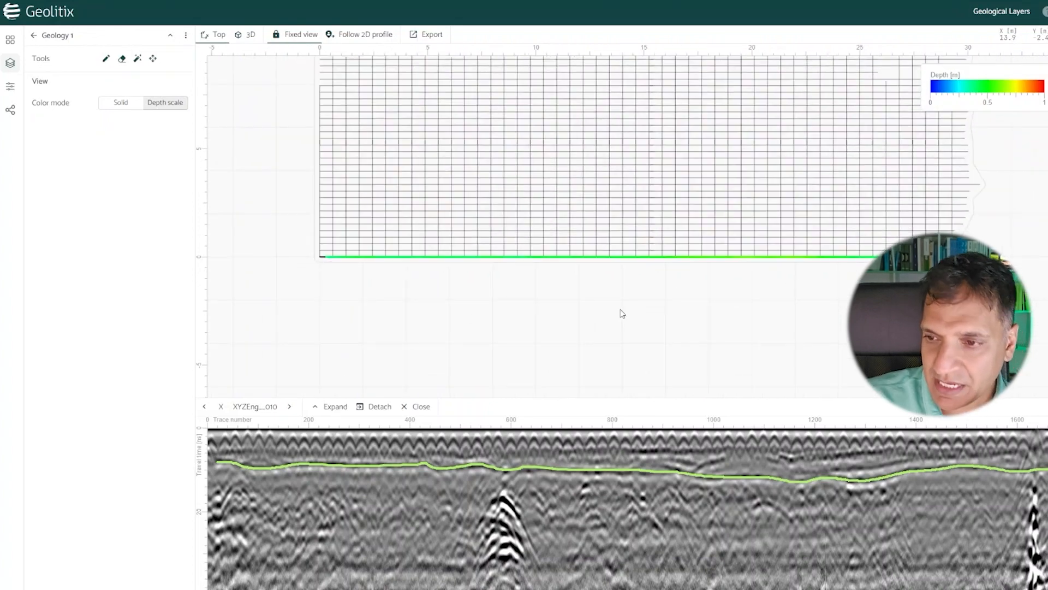
# Step: Auto-discover the Geology 1 horizon on X profile 011, refining it with seed points along the shallow reflection, and accept the result
pyautogui.click(574, 254)
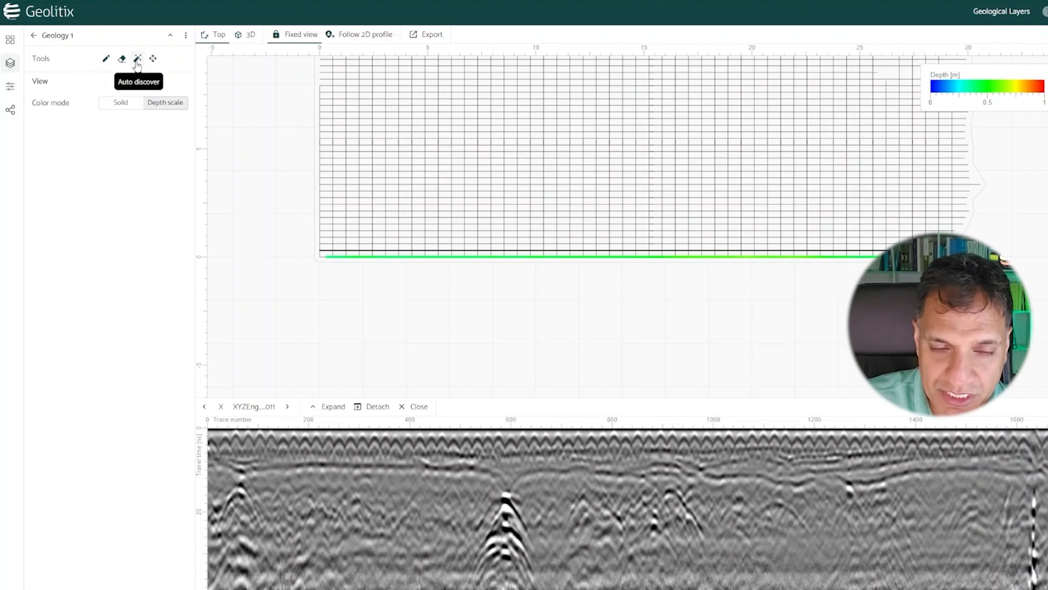
pyautogui.click(137, 61)
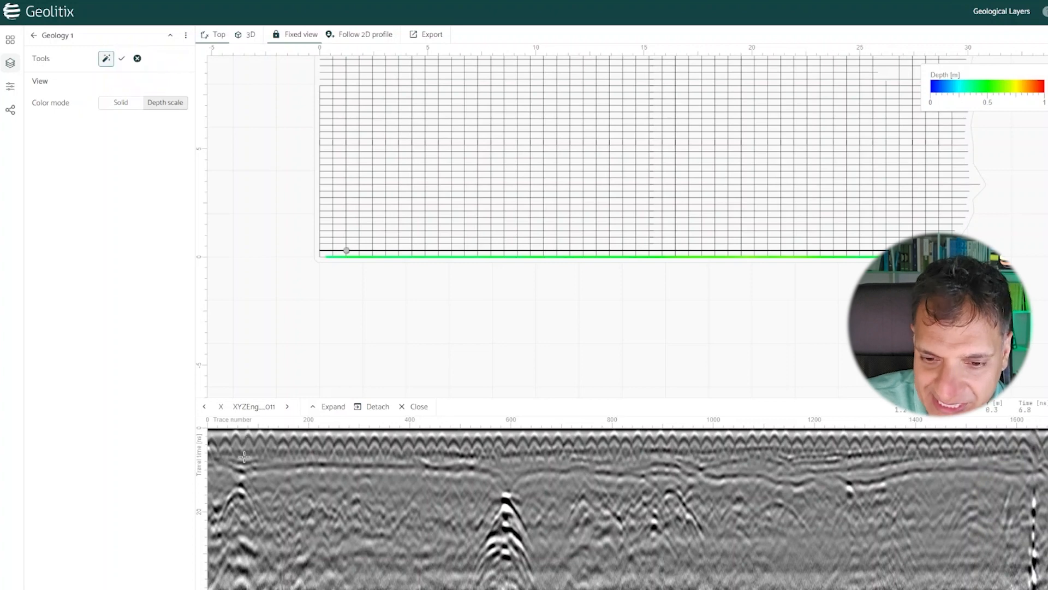
pyautogui.click(474, 471)
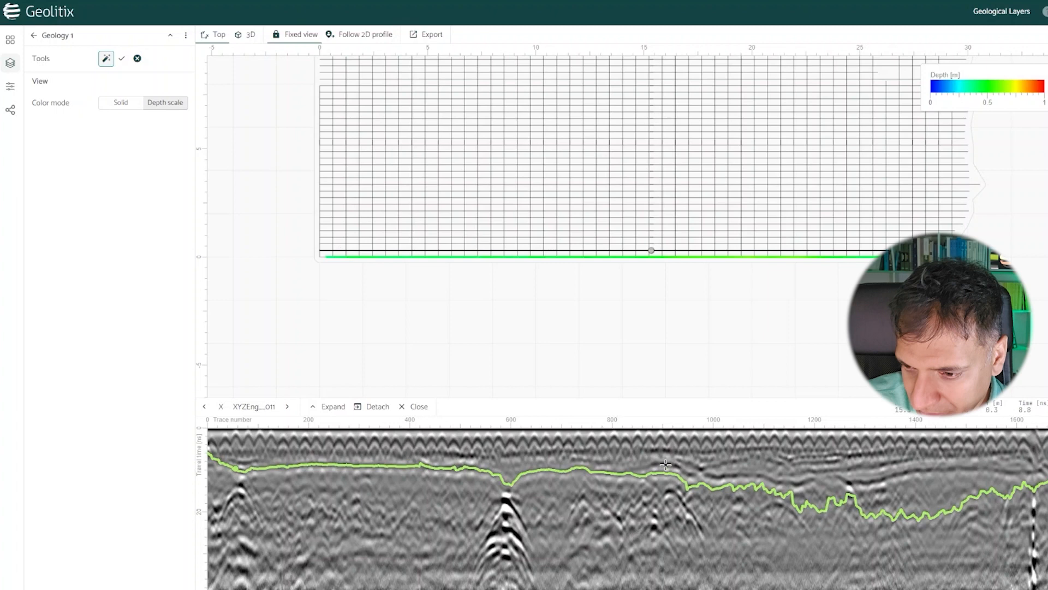
pyautogui.click(796, 486)
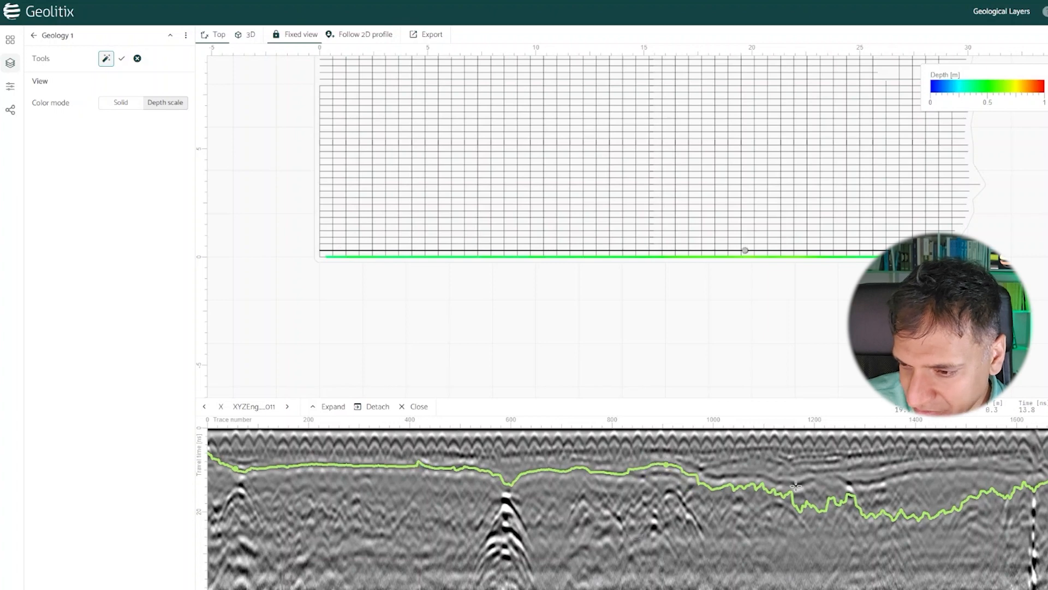
pyautogui.click(863, 483)
pyautogui.click(980, 470)
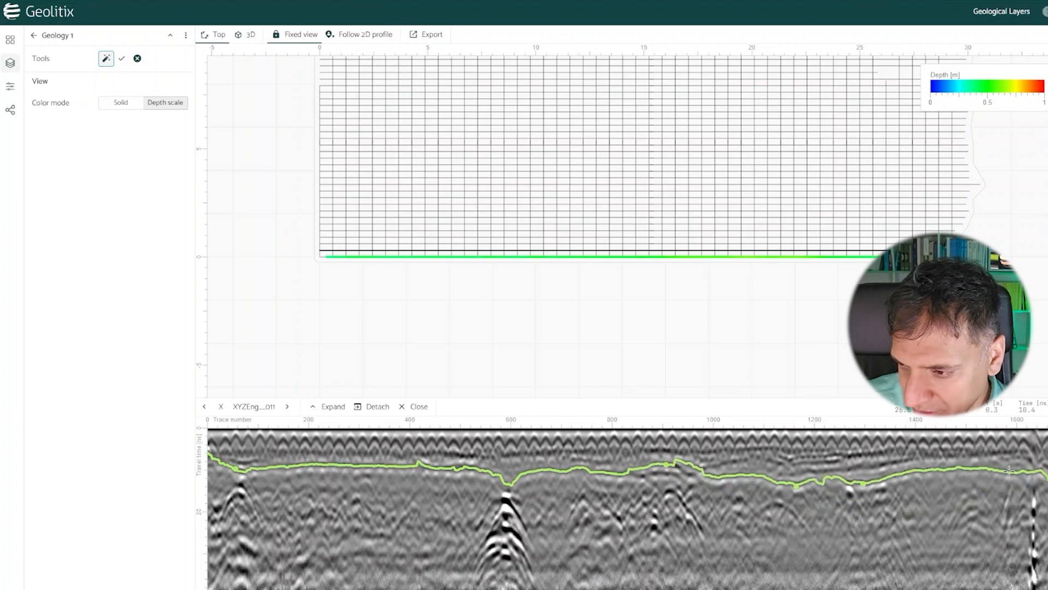
pyautogui.click(692, 474)
pyautogui.click(733, 485)
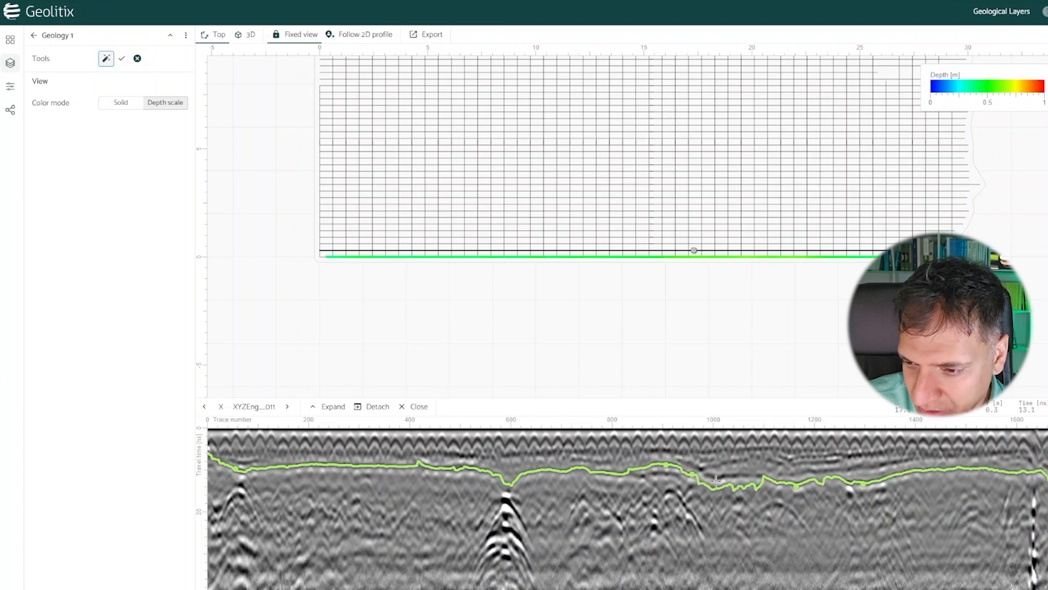
pyautogui.click(720, 476)
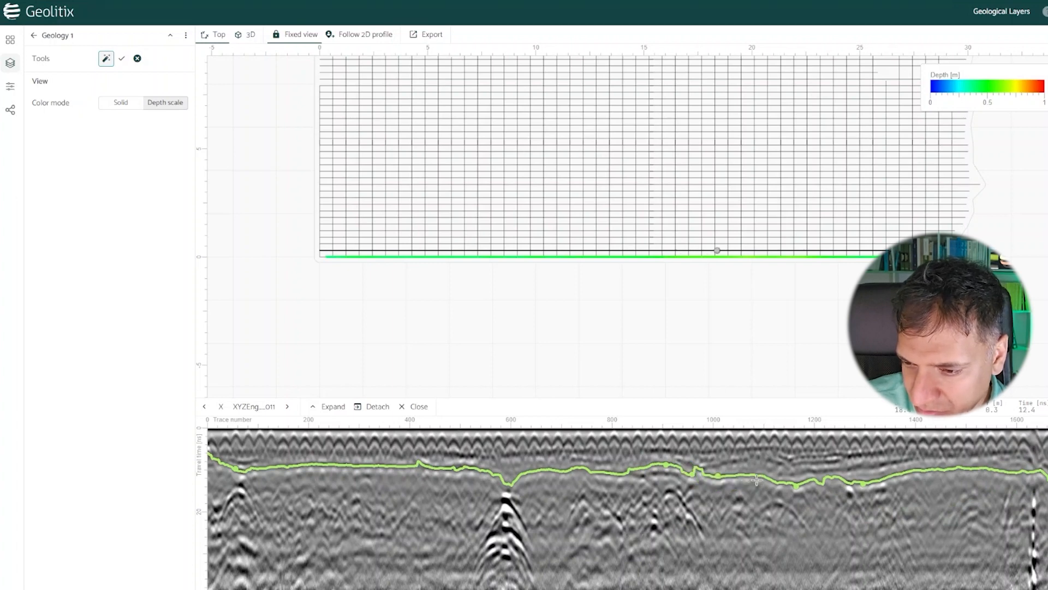
pyautogui.click(123, 60)
# Step: Redraw the Geology 1 horizon by hand around trace 420 on X profile 011 to smooth out the bump
pyautogui.click(106, 59)
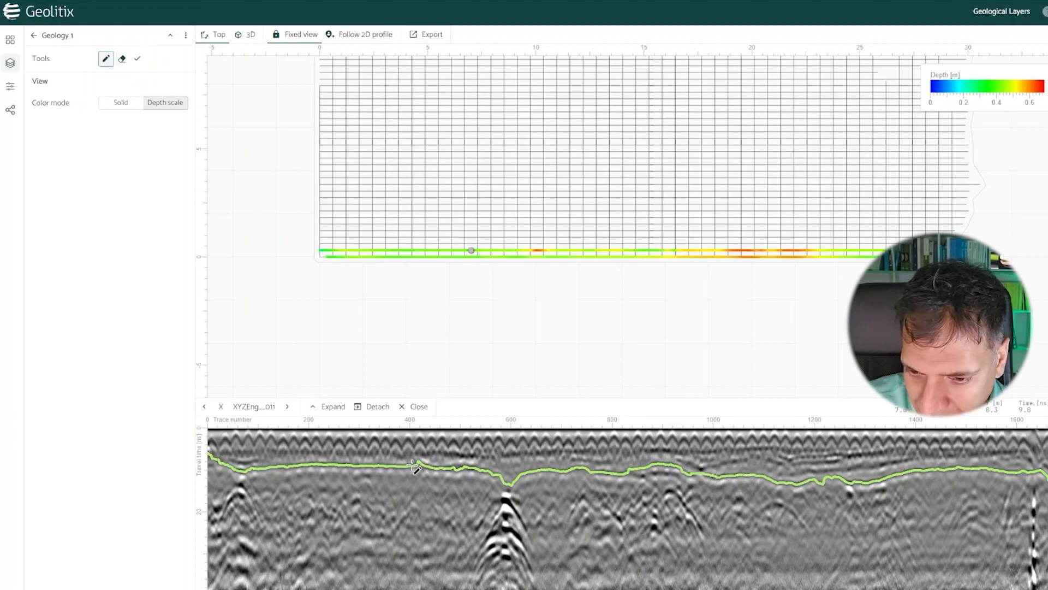
pyautogui.moveTo(408, 466); pyautogui.dragTo(433, 467)
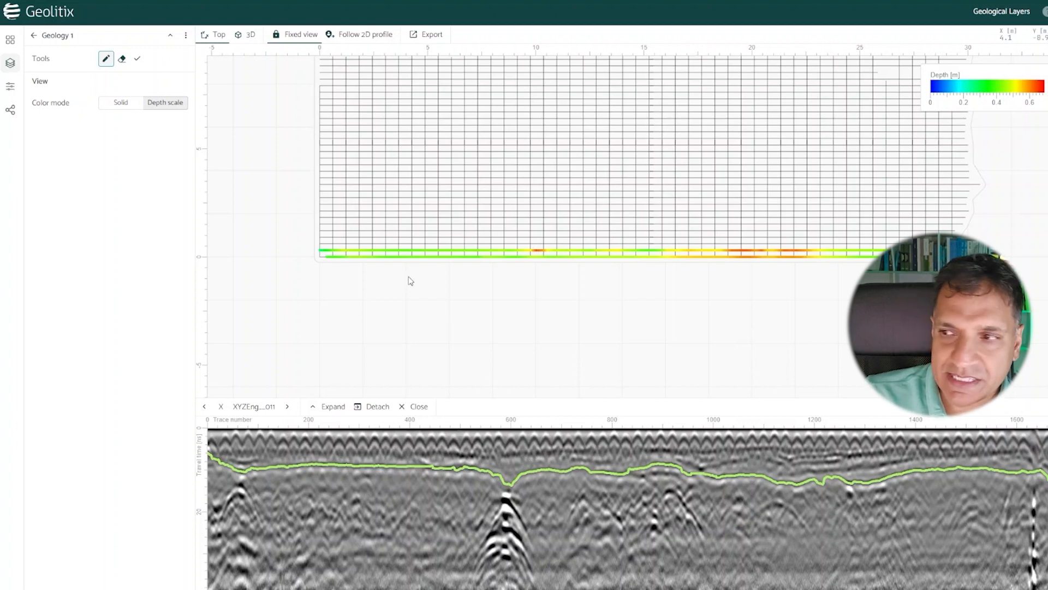
pyautogui.click(132, 62)
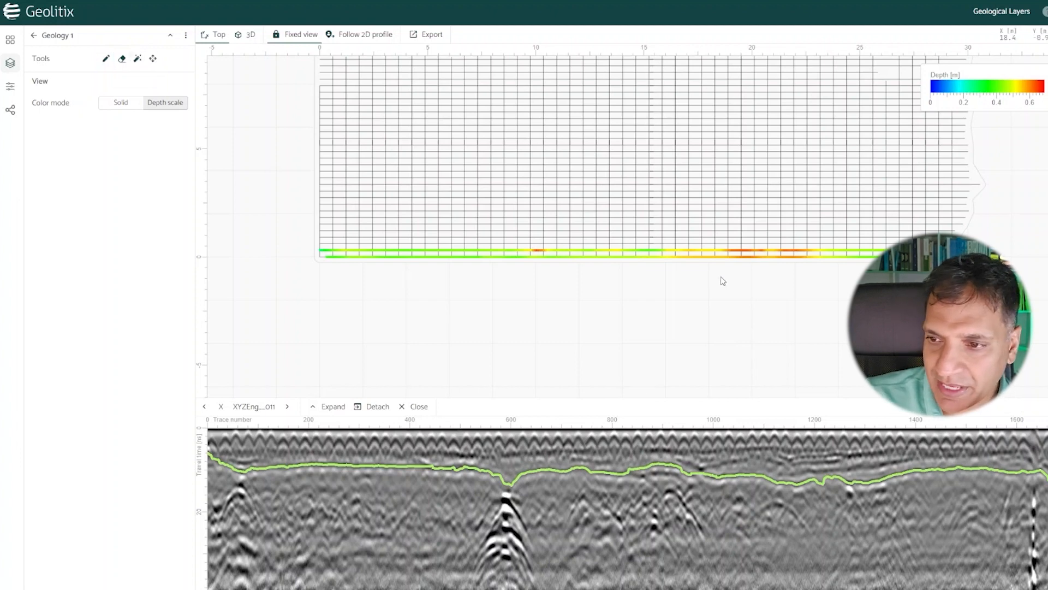
# Step: Open X profile 015 and auto-discover its Geology 1 horizon along the shallow reflection, seeding near the start of the profile
pyautogui.click(709, 247)
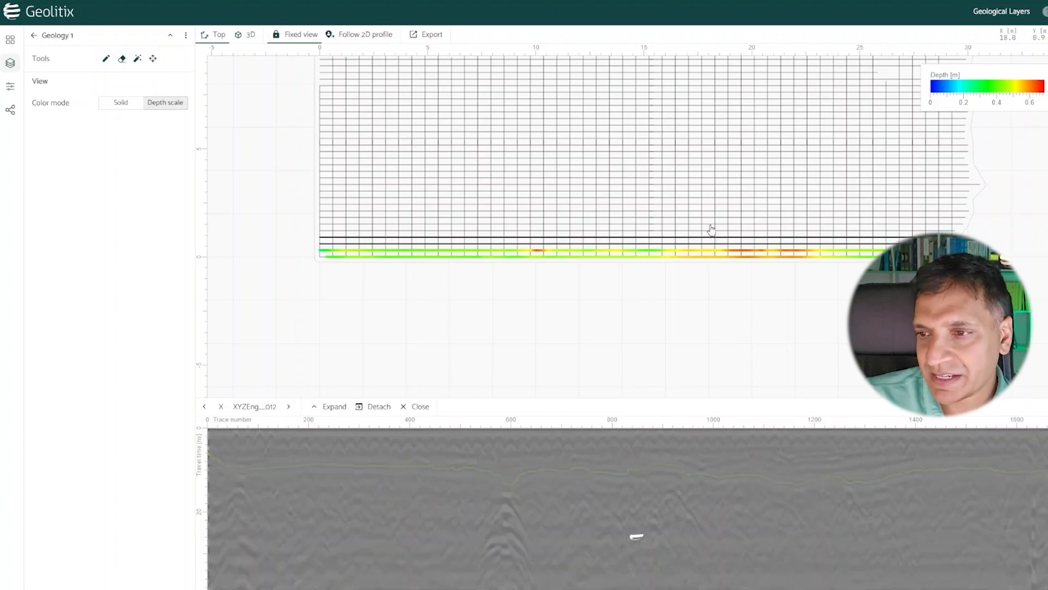
pyautogui.click(709, 224)
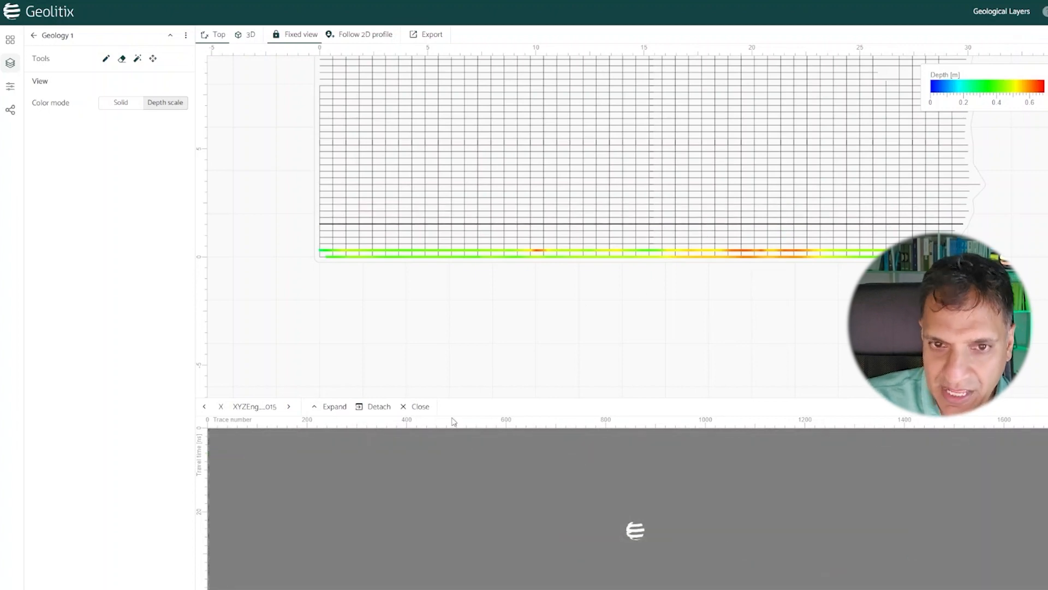
pyautogui.click(137, 59)
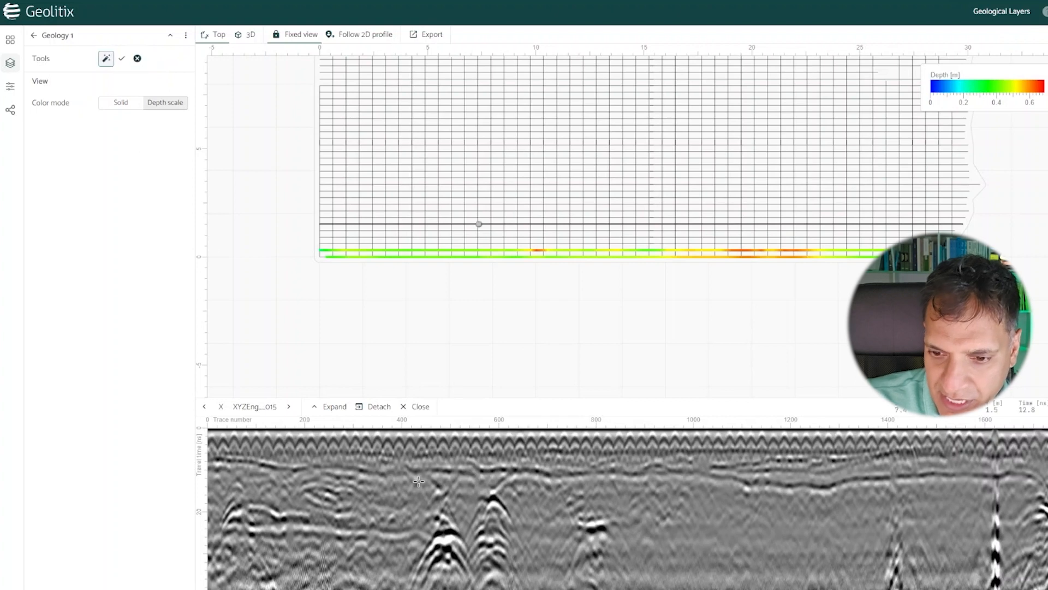
pyautogui.click(221, 461)
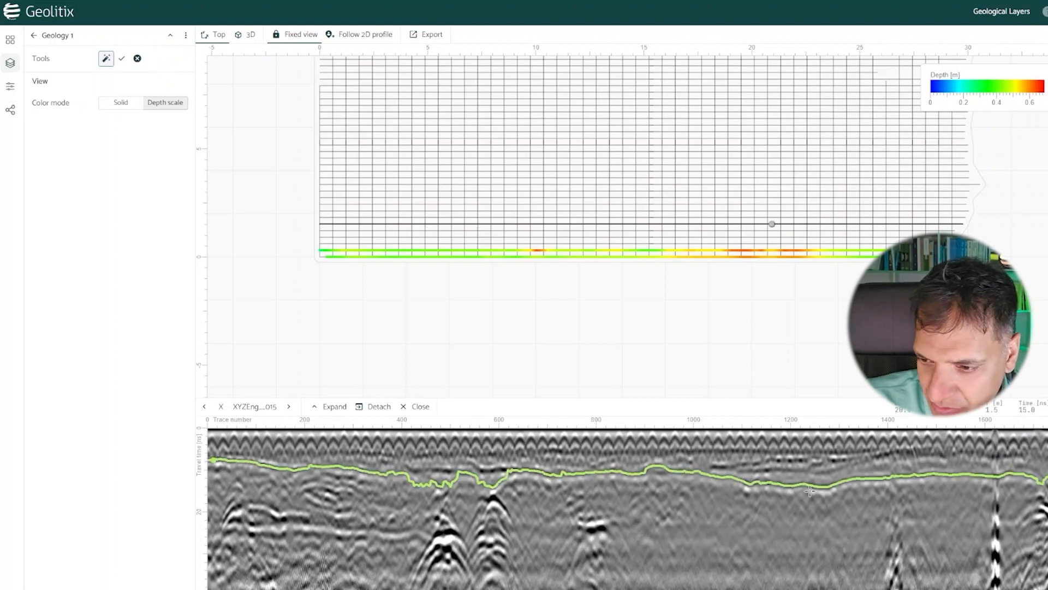
pyautogui.click(435, 470)
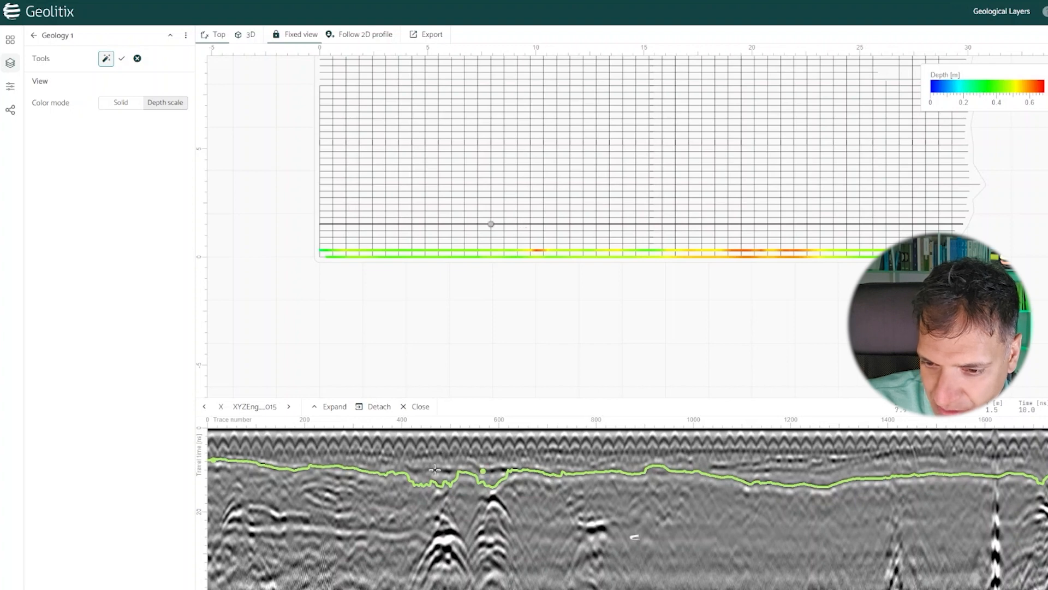
pyautogui.click(442, 485)
pyautogui.click(479, 472)
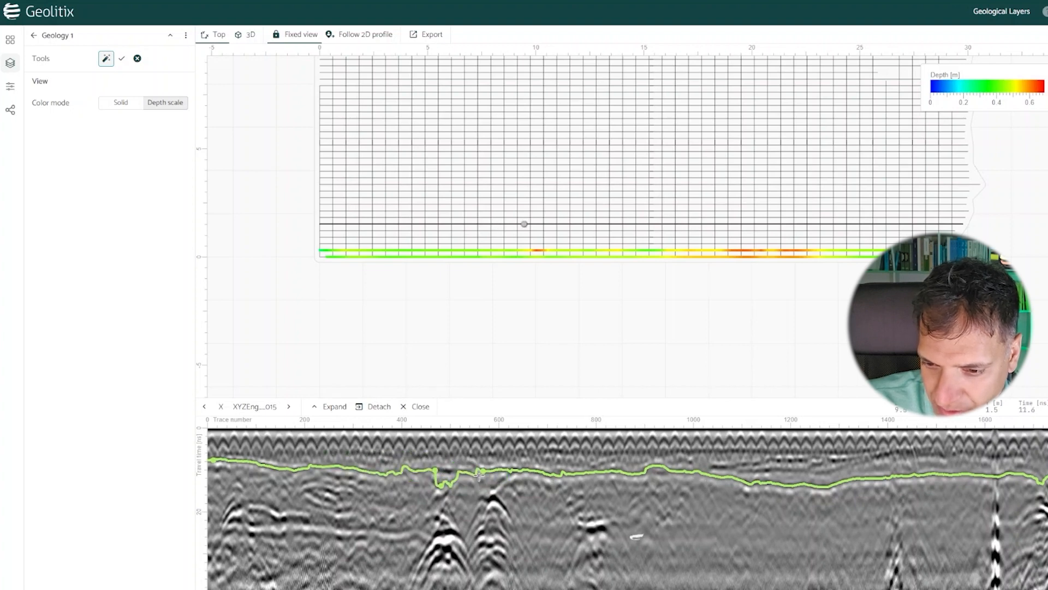
pyautogui.click(481, 470)
pyautogui.click(435, 470)
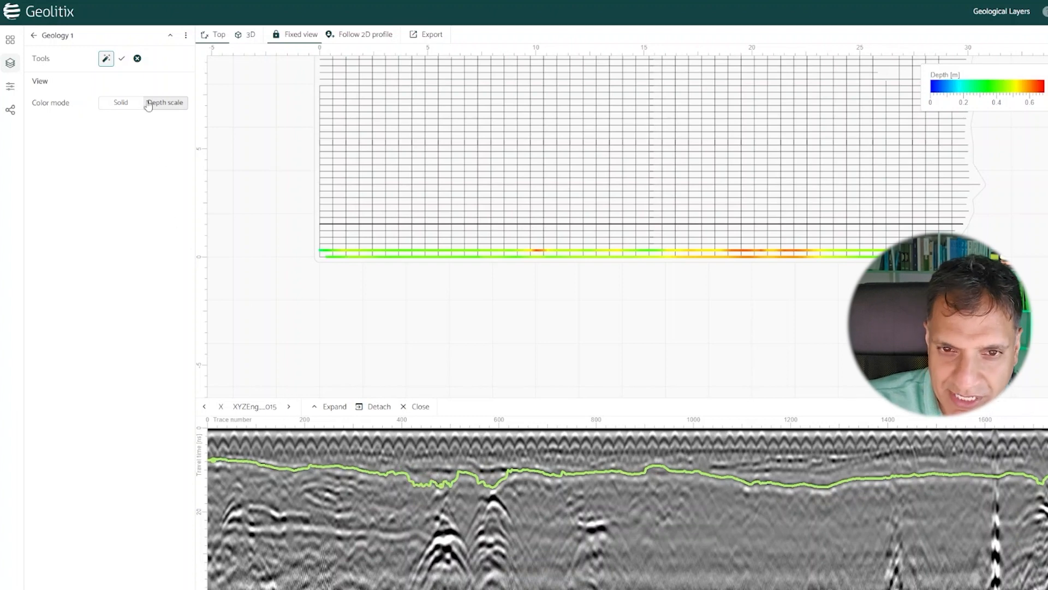
# Step: Accept the discovered horizon on X profile 015 and redraw it by hand as a smooth line between about traces 400 and 600
pyautogui.click(122, 61)
pyautogui.click(104, 60)
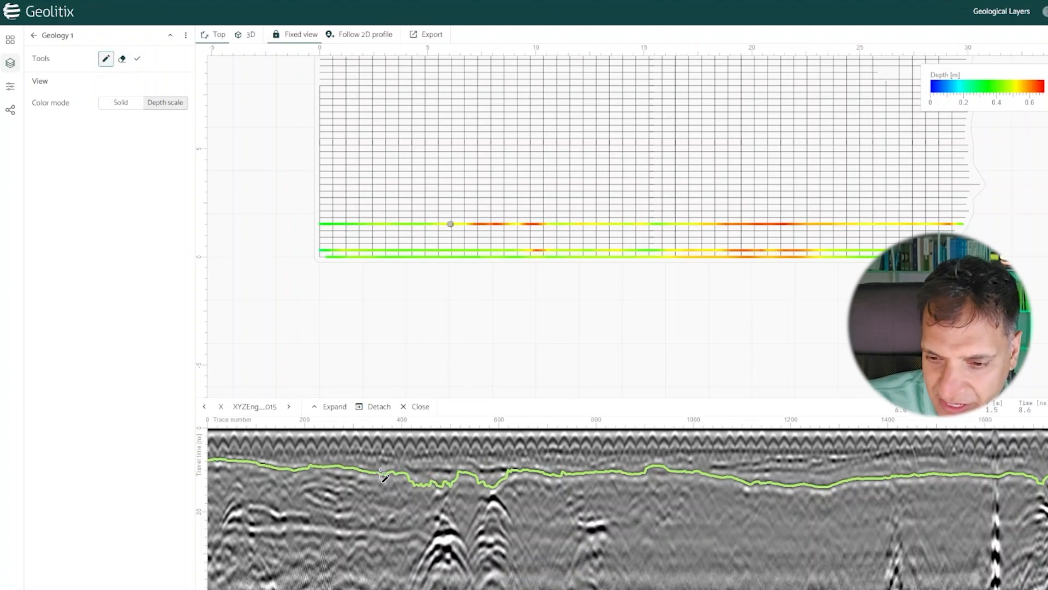
pyautogui.moveTo(392, 473)
pyautogui.mouseDown()
pyautogui.moveTo(454, 483)
pyautogui.moveTo(532, 473)
pyautogui.mouseUp()
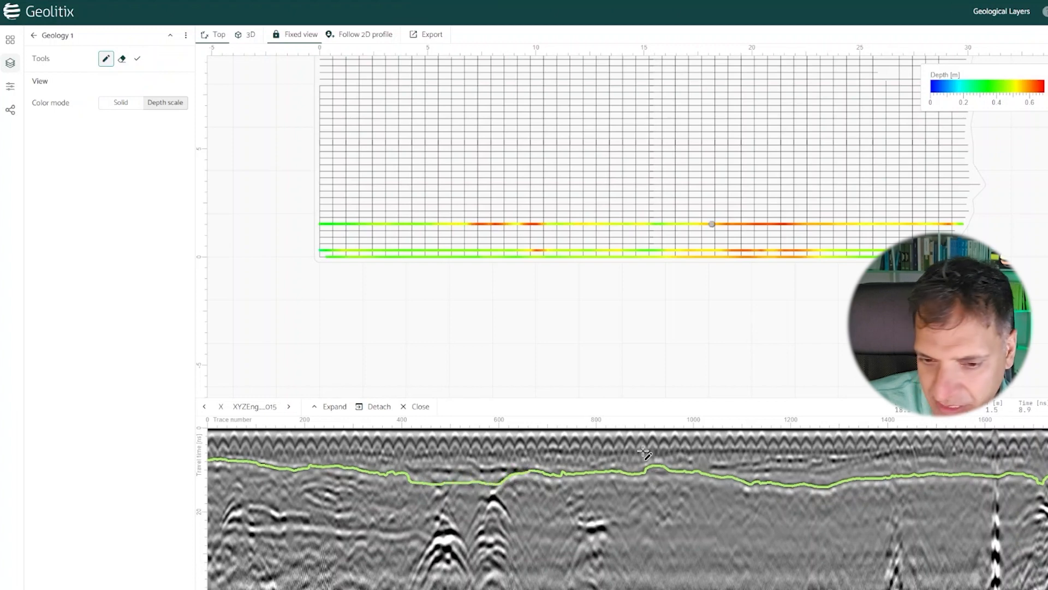
pyautogui.click(136, 59)
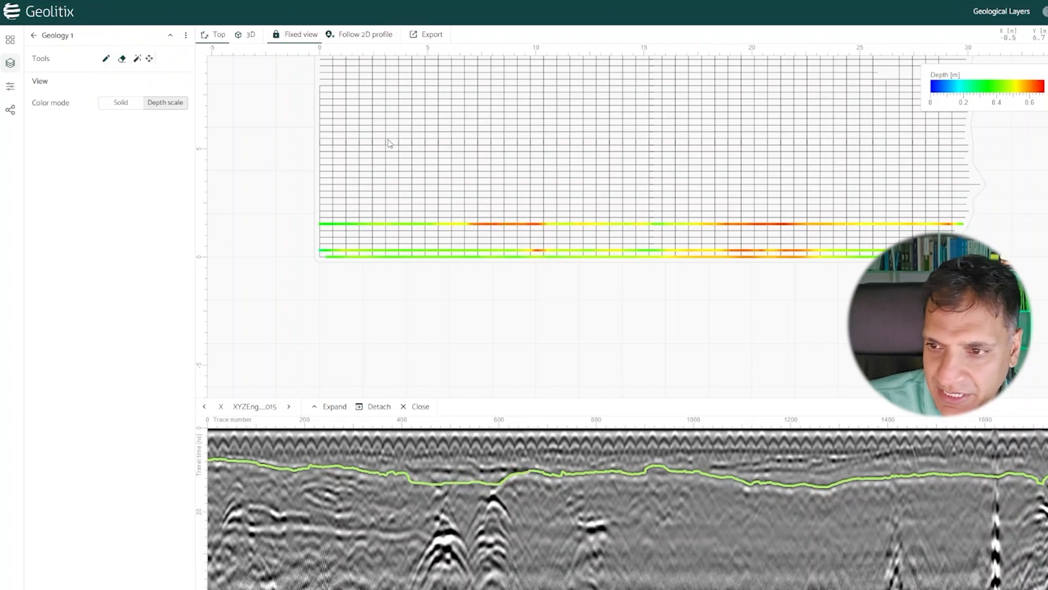
# Step: Auto-discover and accept the Geology 1 horizon on X profile 019, seeding the shallow reflection near traces 250, 770 and 930
pyautogui.click(661, 200)
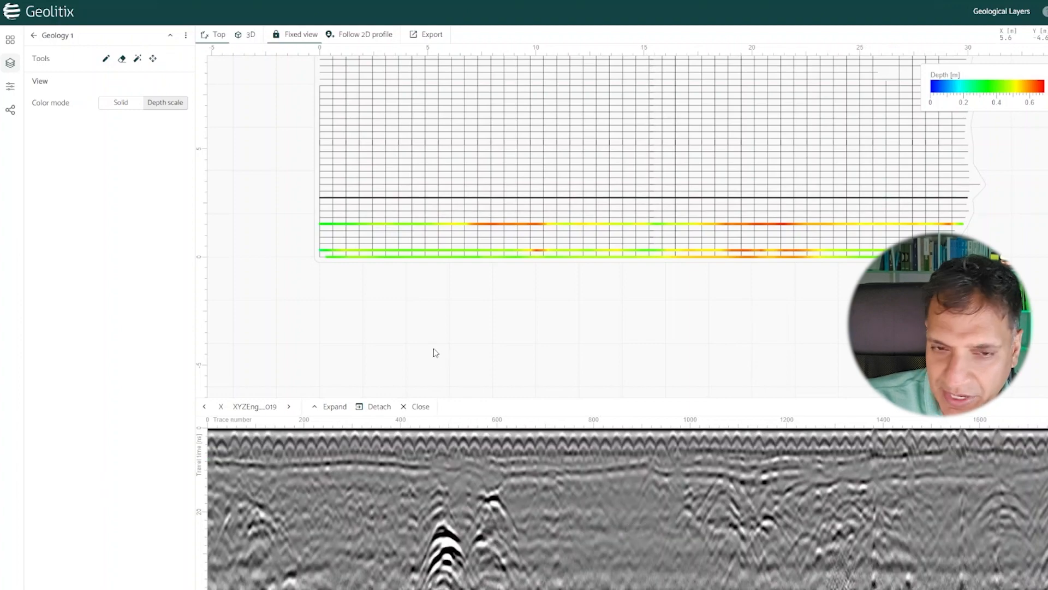
pyautogui.click(142, 64)
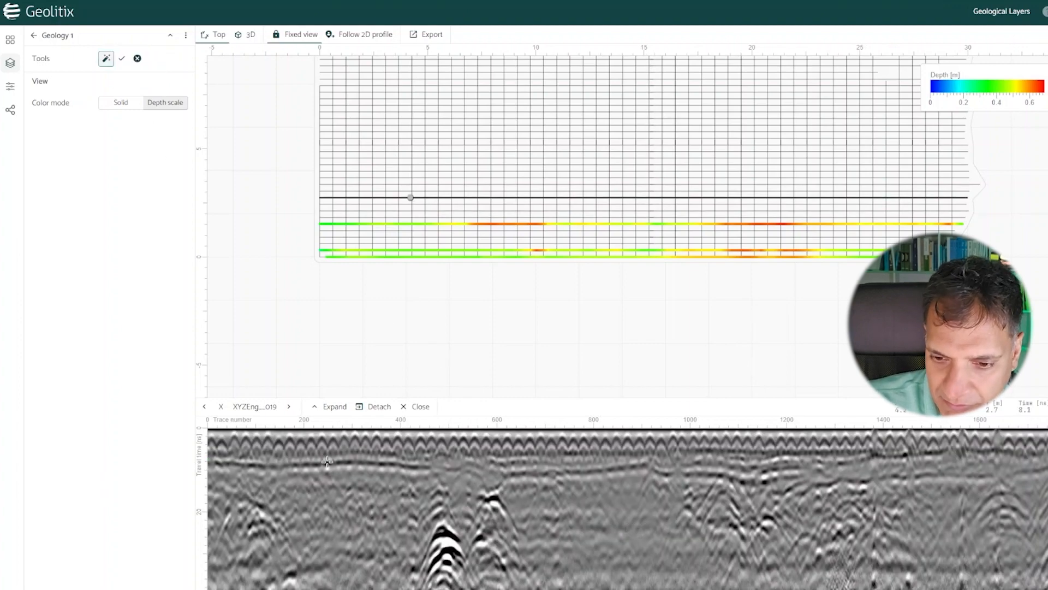
pyautogui.click(659, 473)
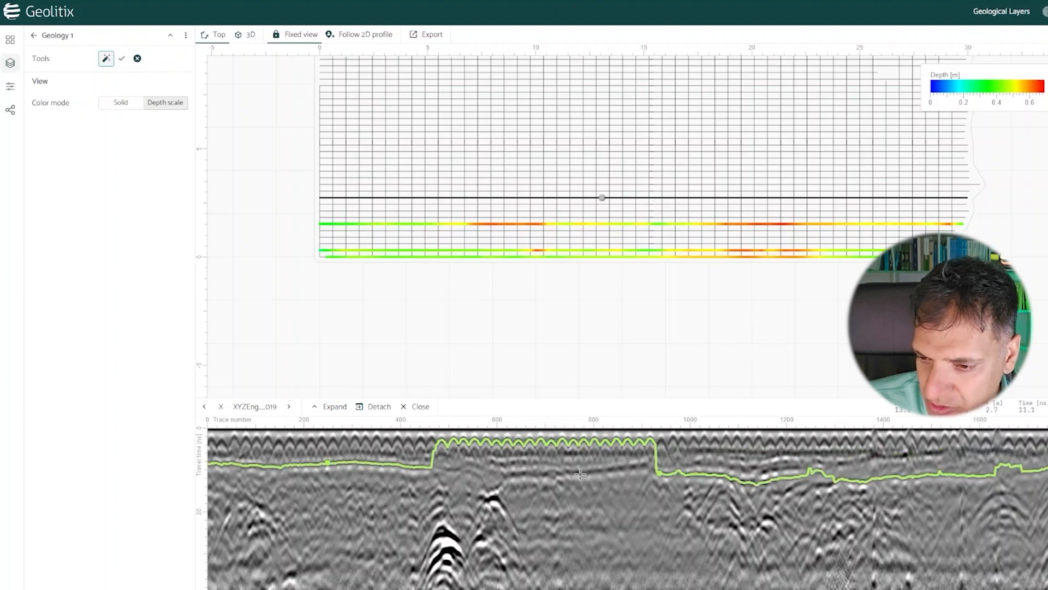
pyautogui.click(578, 473)
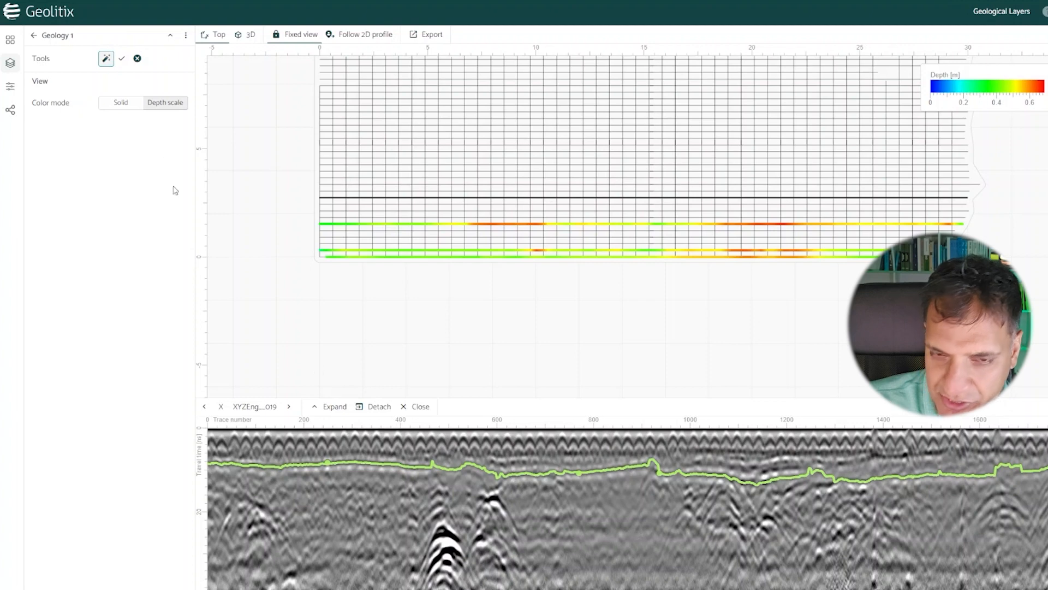
pyautogui.click(127, 63)
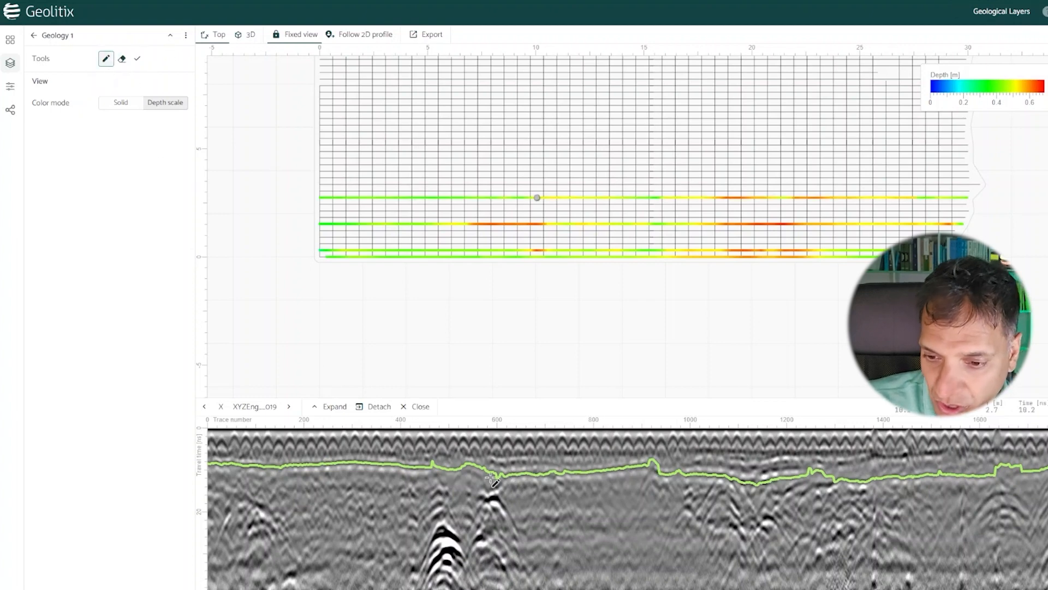
# Step: Smooth the jagged parts of the Geology 1 horizon on X profile 019 by hand, above the strong hyperbolas and toward the profile's far end
pyautogui.moveTo(441, 478); pyautogui.dragTo(498, 485)
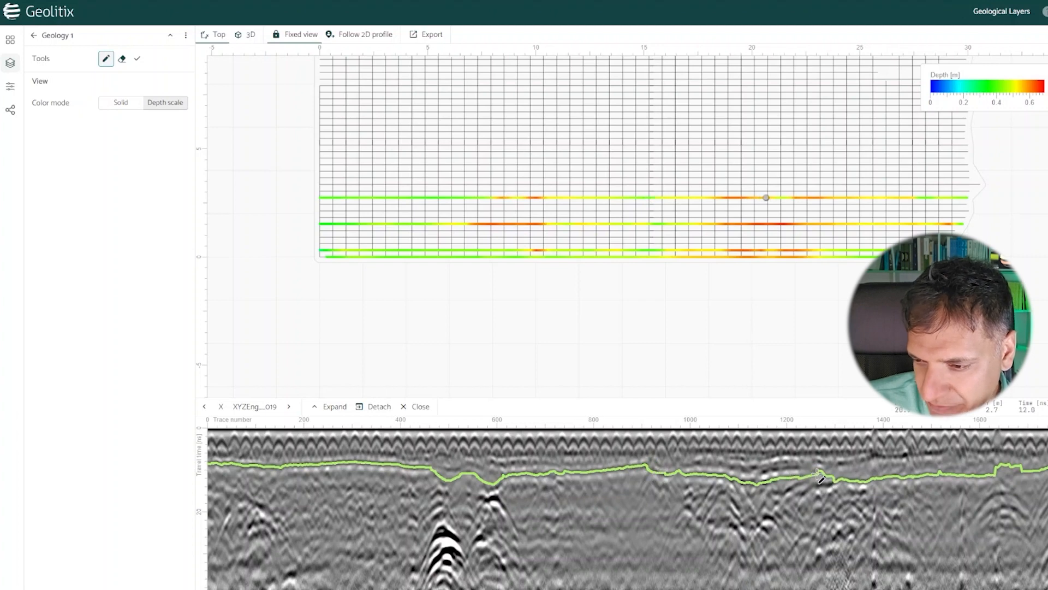
pyautogui.moveTo(992, 476); pyautogui.dragTo(1046, 470)
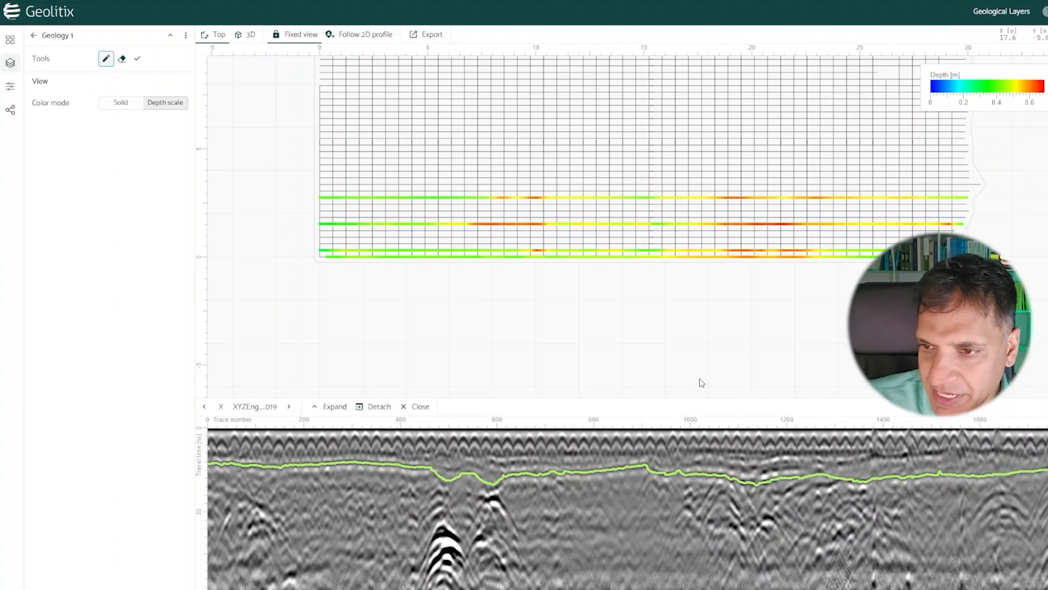
pyautogui.click(137, 58)
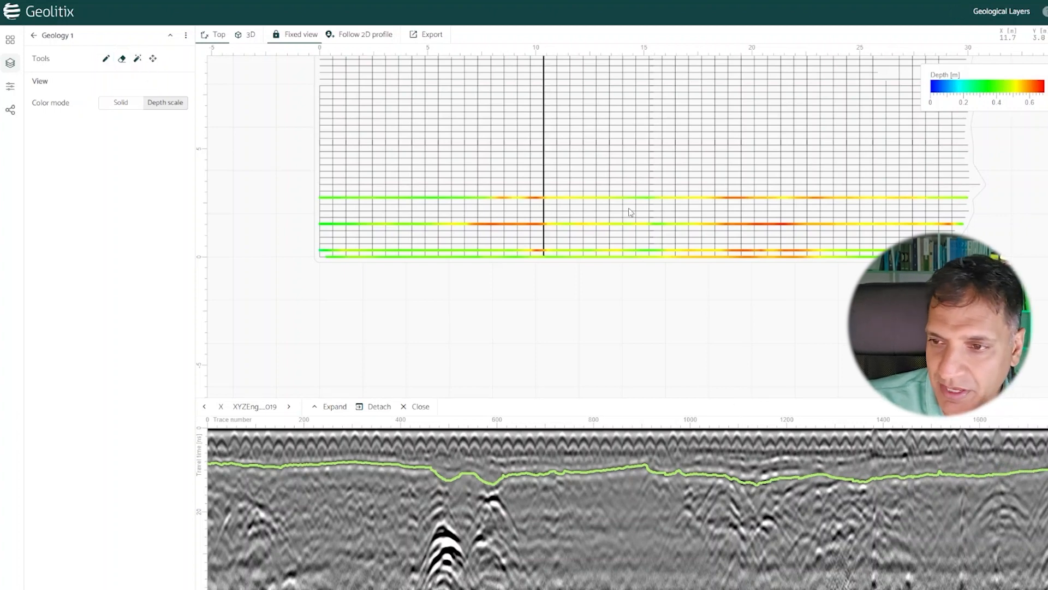
# Step: Auto-discover and accept the Geology 1 horizon on X profile 024, correcting it with seed points near traces 70, 310 and 1250
pyautogui.click(714, 164)
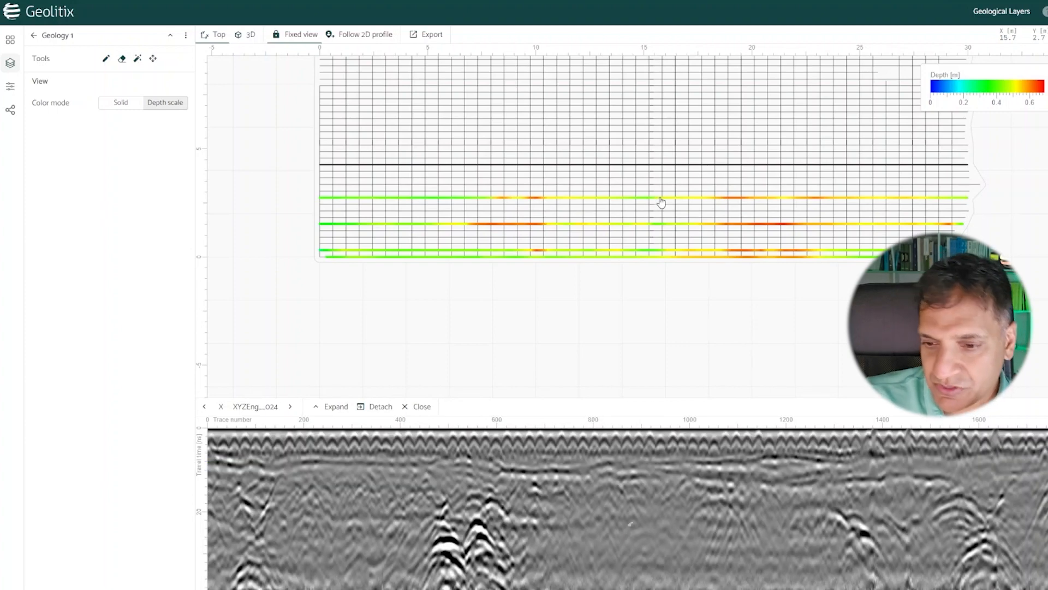
pyautogui.click(135, 58)
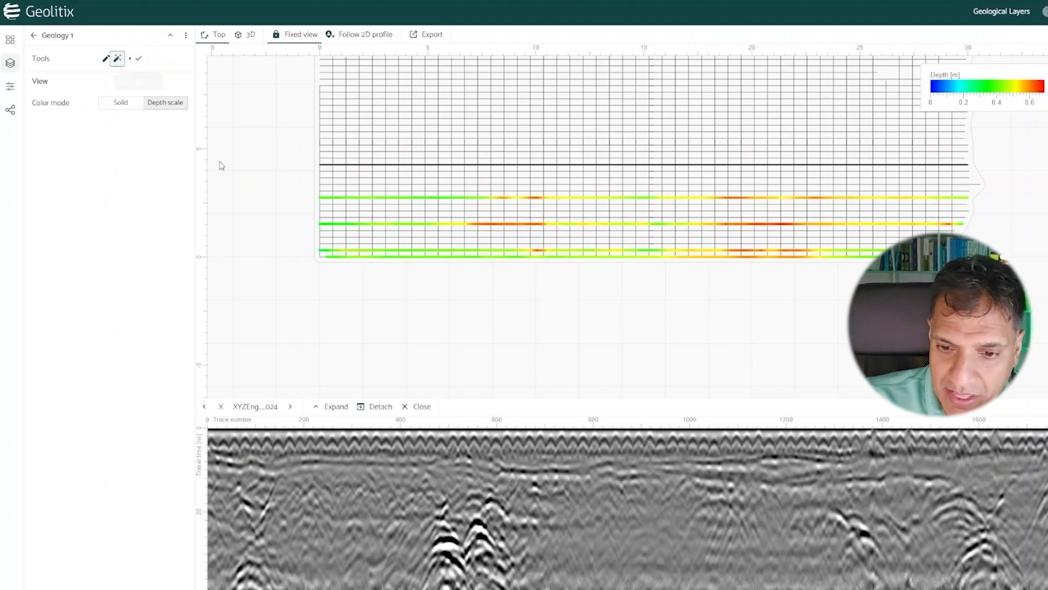
pyautogui.click(240, 467)
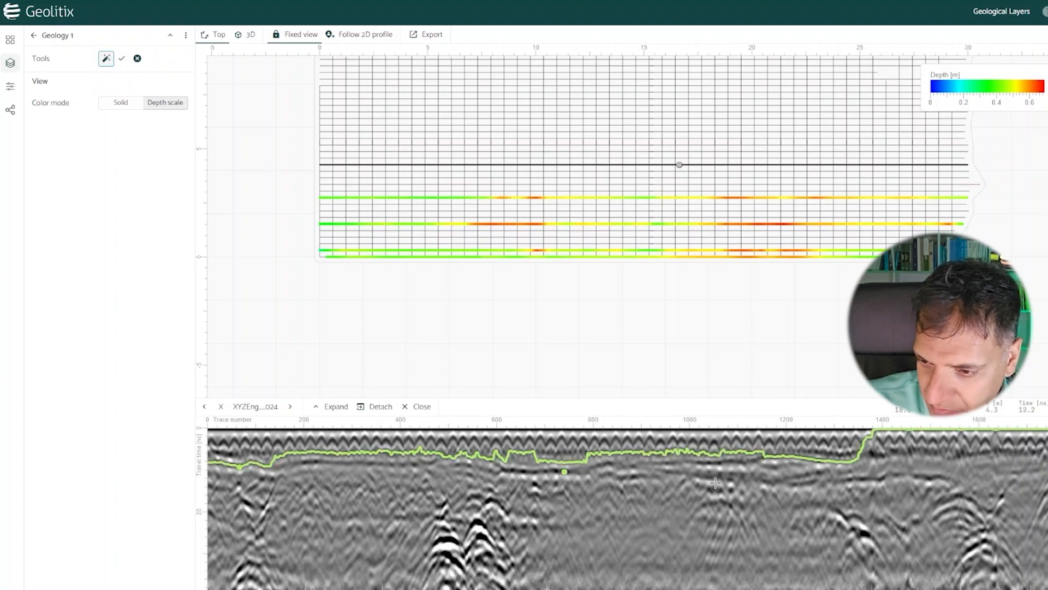
pyautogui.click(812, 483)
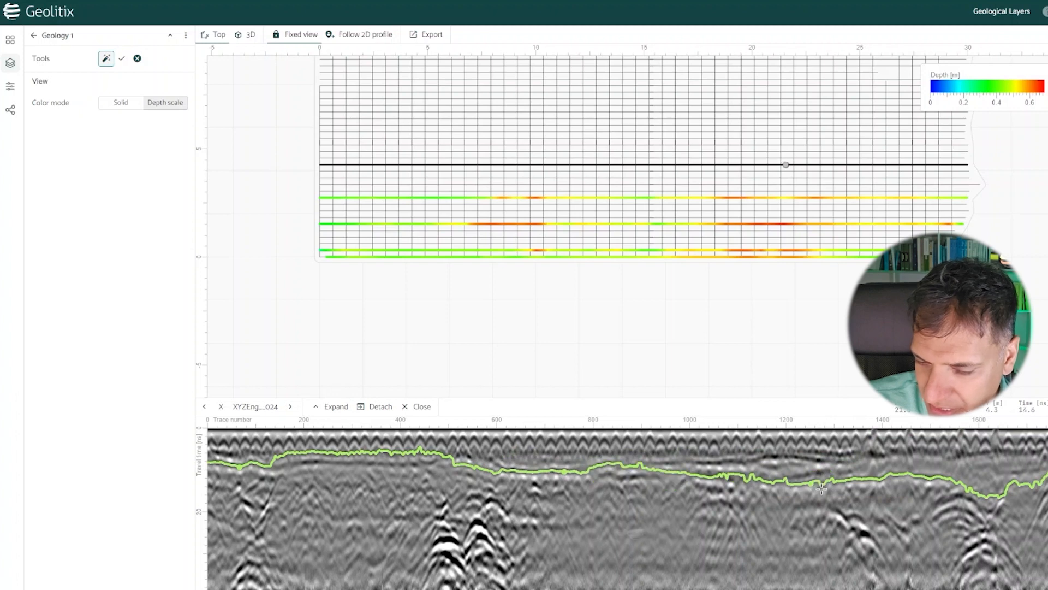
pyautogui.click(357, 463)
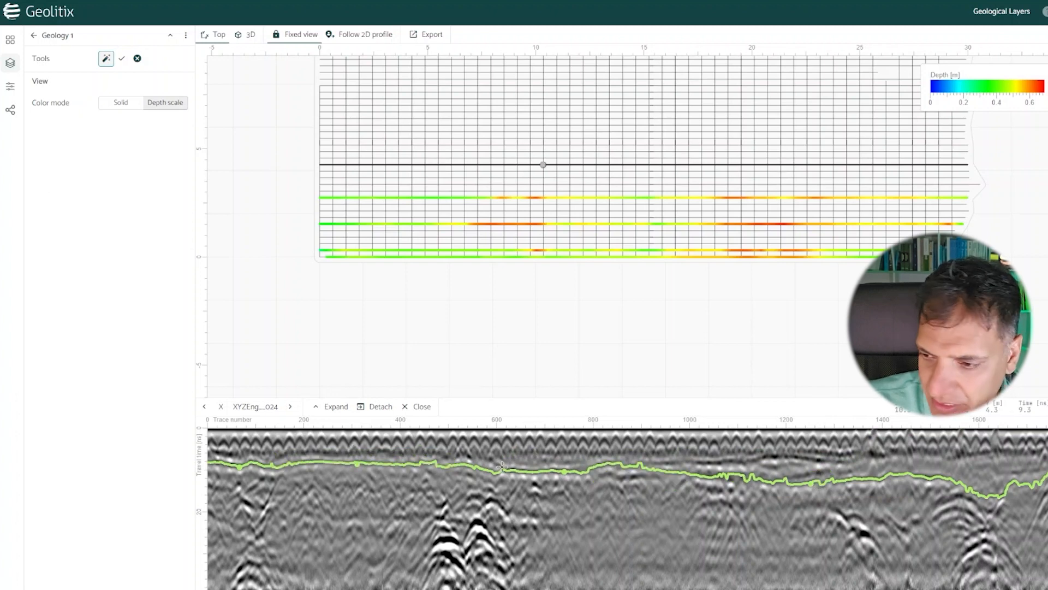
pyautogui.click(122, 60)
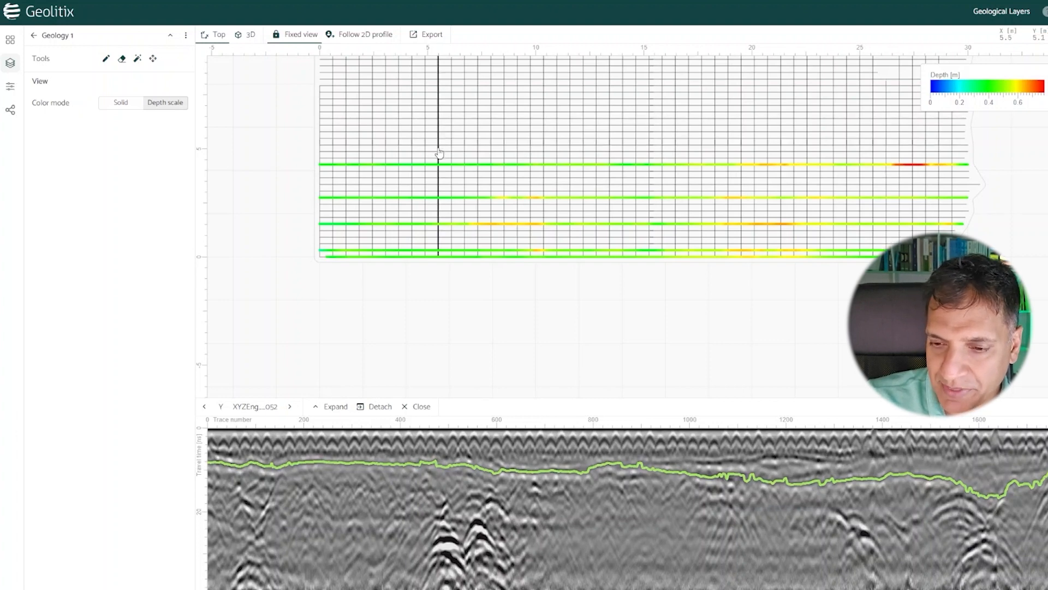
# Step: Draw the Geology 1 horizon by hand along the full length of Y profile 052, passing through the crossing-profile depth markers
pyautogui.click(461, 205)
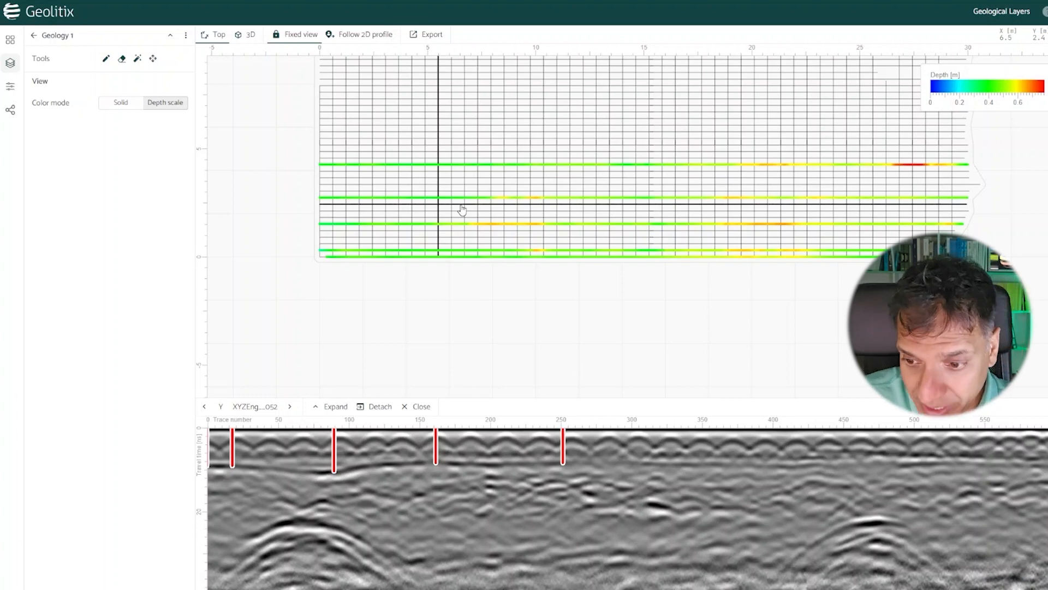
pyautogui.click(106, 58)
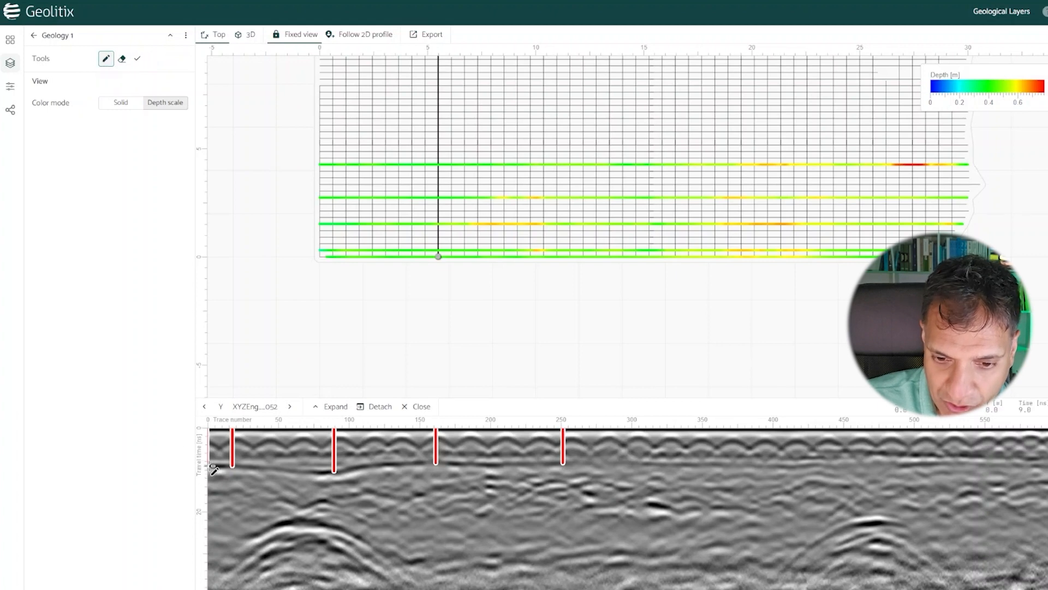
pyautogui.click(232, 466)
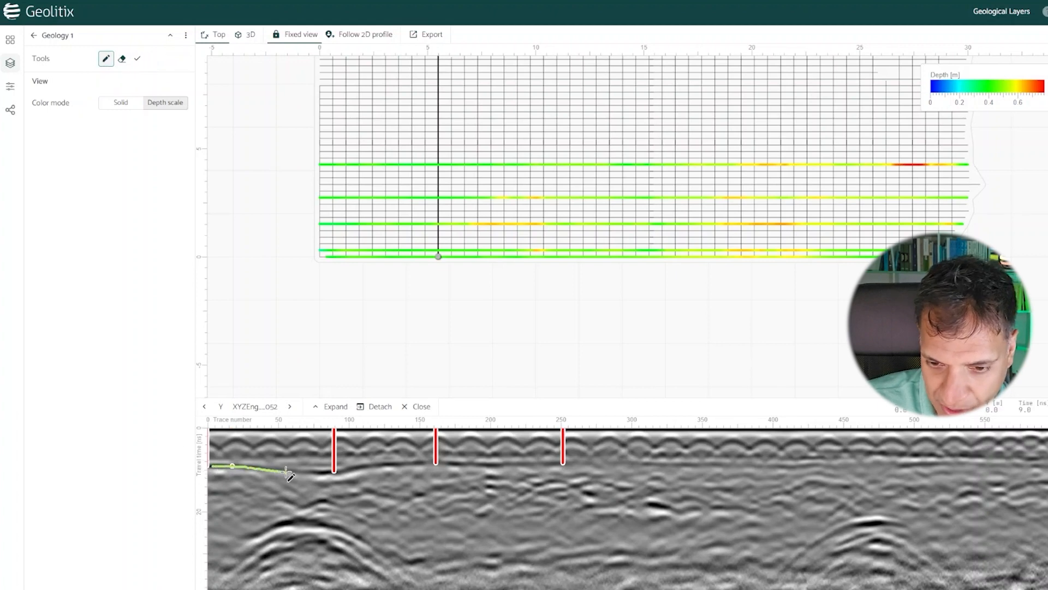
pyautogui.click(334, 471)
pyautogui.click(436, 463)
pyautogui.click(563, 464)
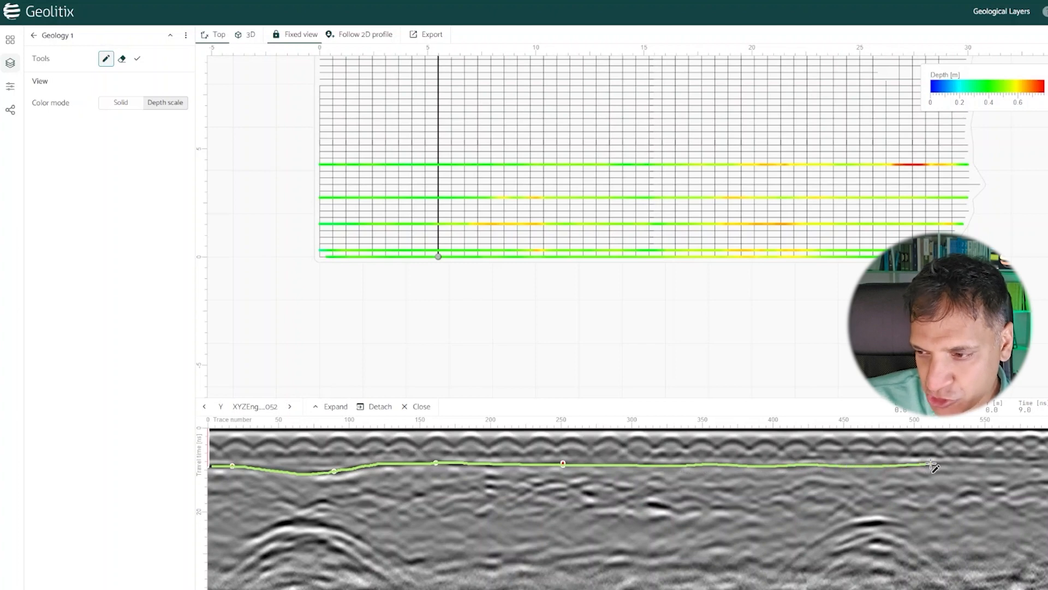
pyautogui.doubleClick(1045, 467)
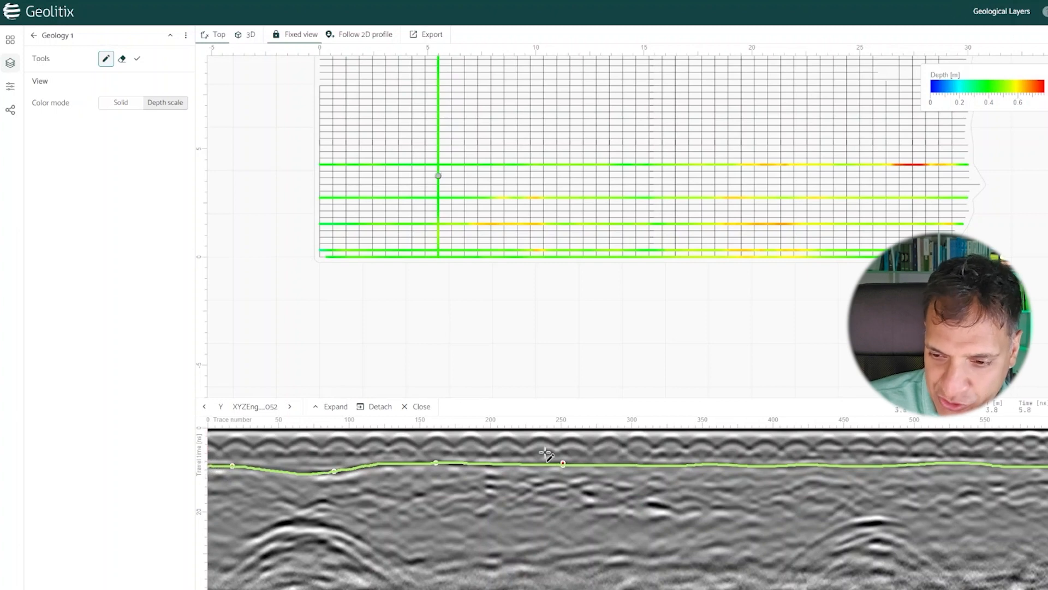
# Step: Draw the Geology 1 horizon by hand on Y profiles 061 and 068, dipping 068's line above the hyperbola near trace 450
pyautogui.click(557, 192)
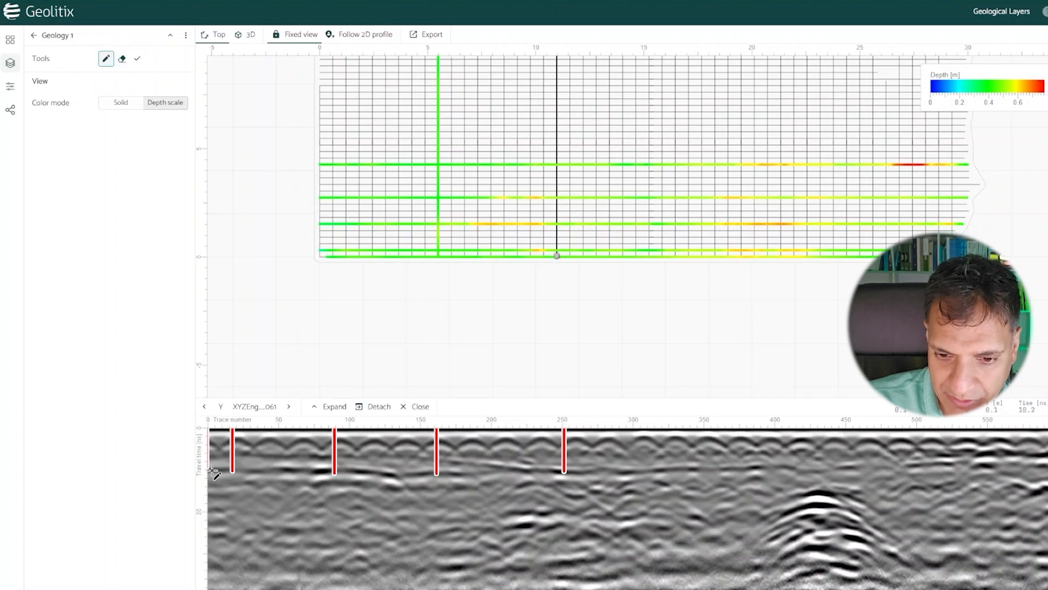
pyautogui.moveTo(210, 470)
pyautogui.mouseDown()
pyautogui.moveTo(810, 470)
pyautogui.moveTo(1047, 457)
pyautogui.mouseUp()
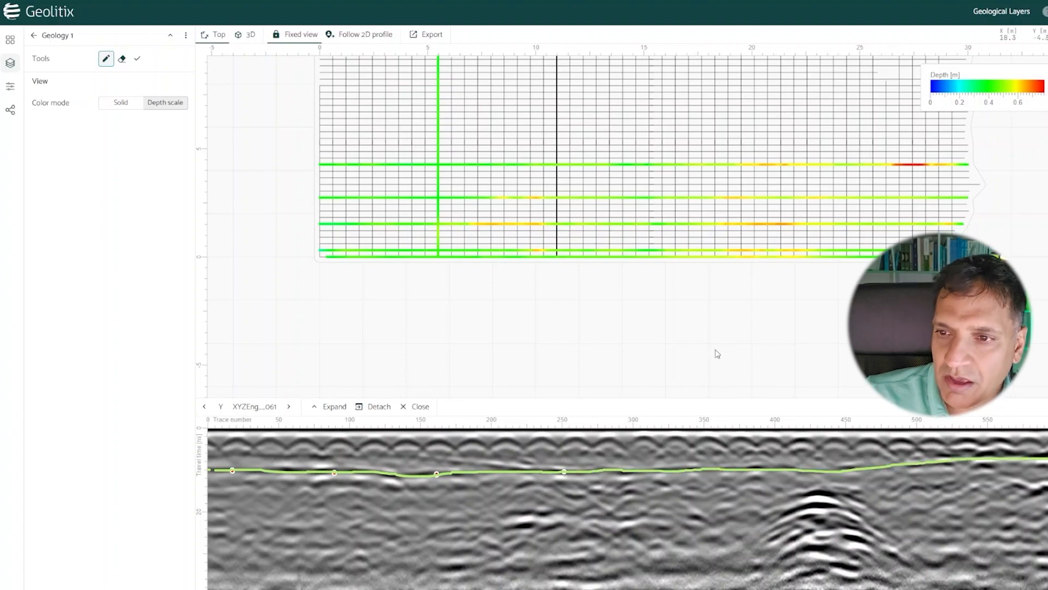
pyautogui.scroll(-2, 528, 336)
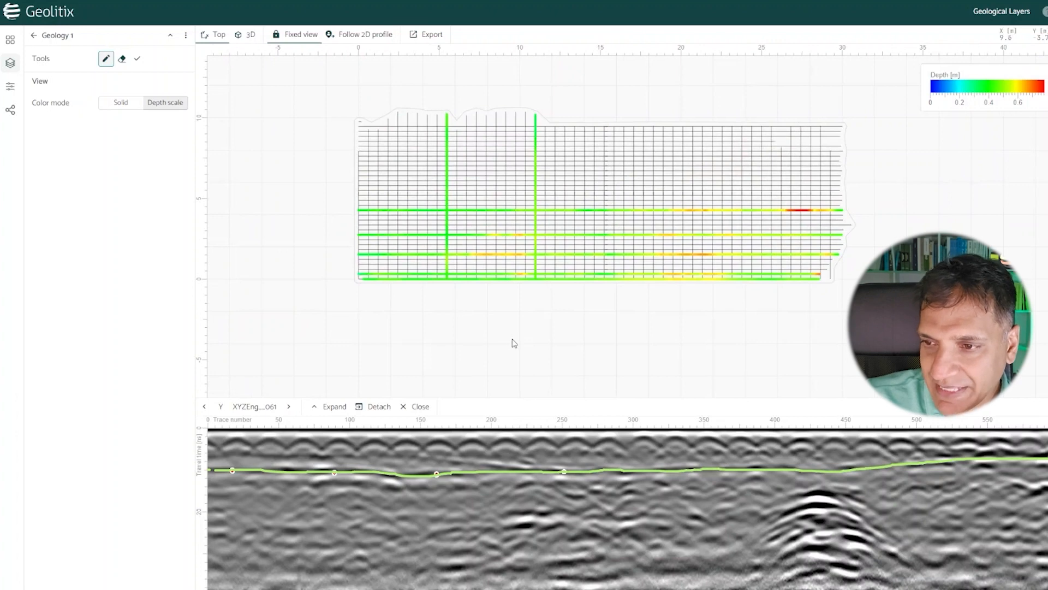
pyautogui.click(605, 192)
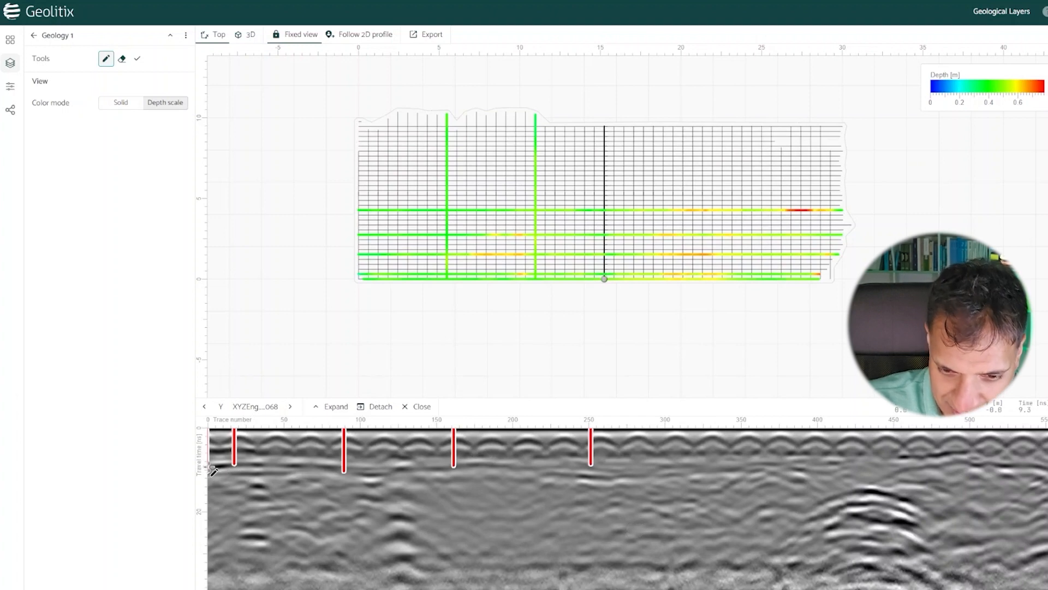
pyautogui.click(209, 466)
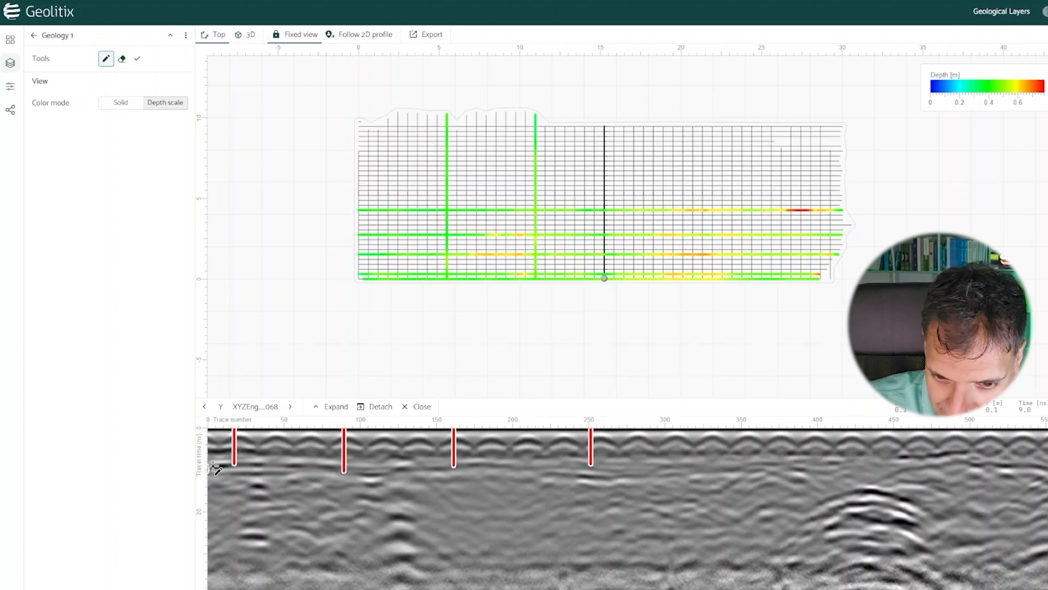
pyautogui.moveTo(212, 468)
pyautogui.mouseDown()
pyautogui.moveTo(908, 463)
pyautogui.moveTo(786, 467)
pyautogui.moveTo(841, 478)
pyautogui.moveTo(1046, 462)
pyautogui.mouseUp()
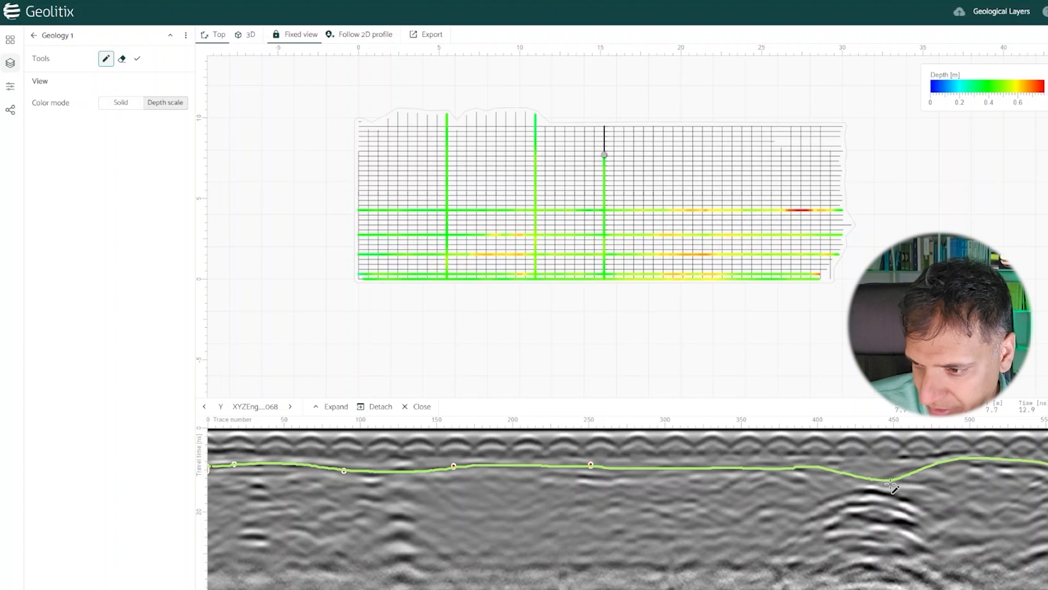
pyautogui.moveTo(882, 481); pyautogui.dragTo(1045, 469)
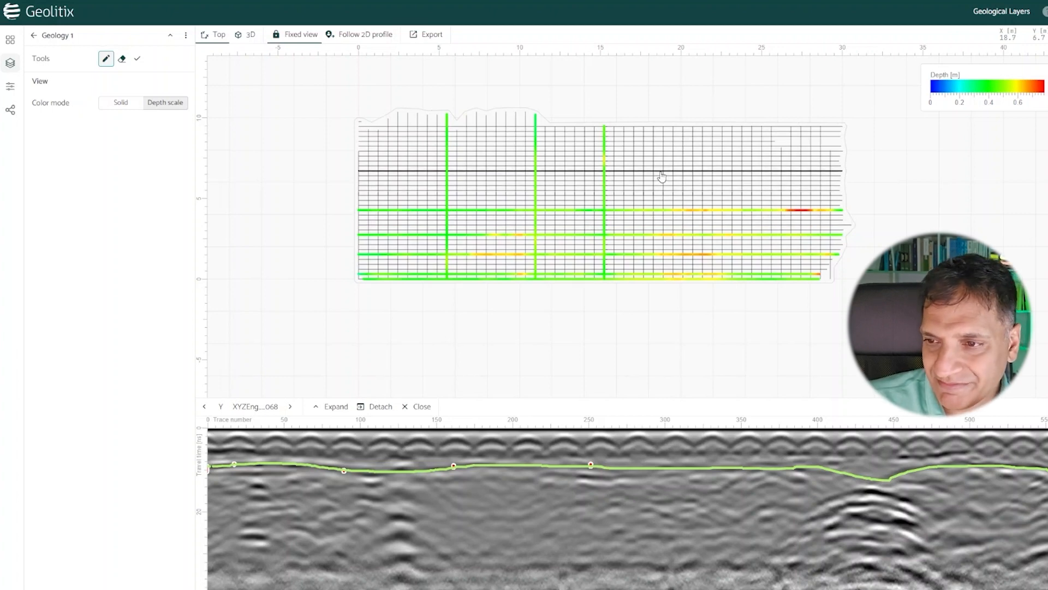
# Step: Auto-discover and accept the Geology 1 horizon on X profile 032, adding seed points near traces 555, 1430 and 1670
pyautogui.click(661, 175)
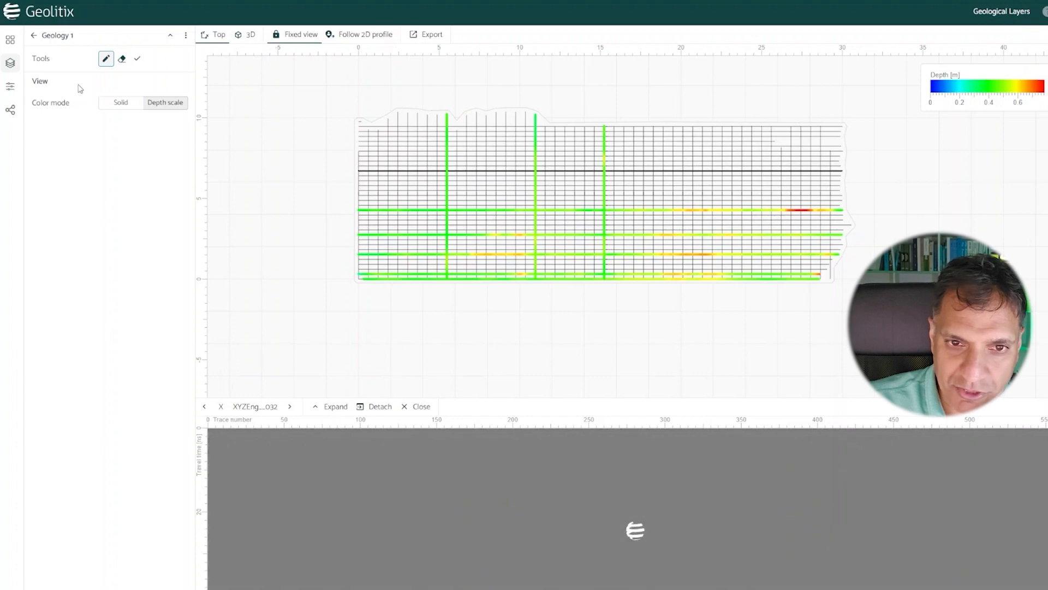
pyautogui.click(34, 41)
pyautogui.click(75, 59)
pyautogui.click(135, 60)
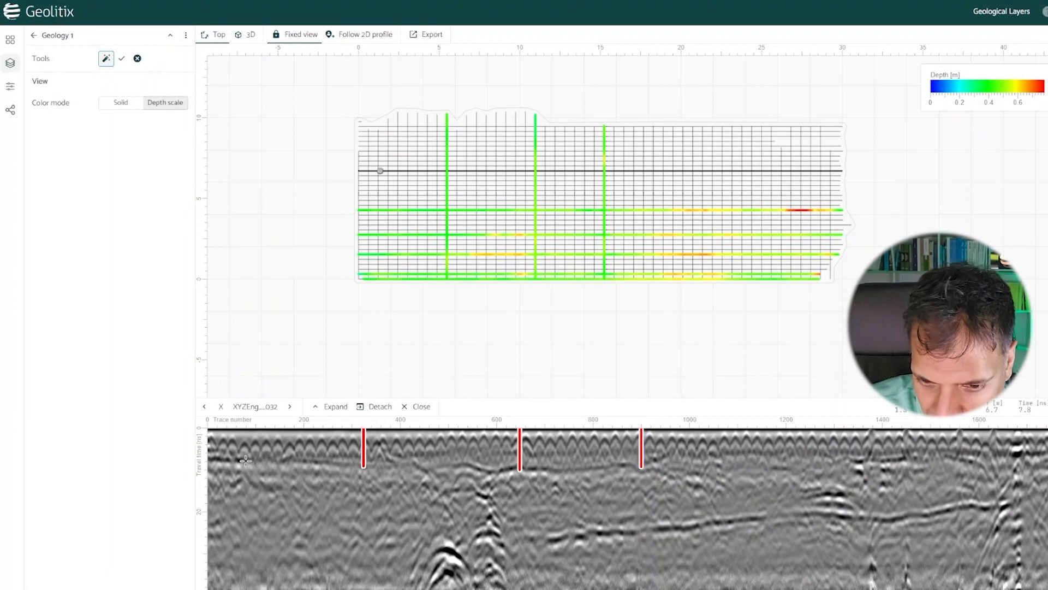
pyautogui.click(539, 473)
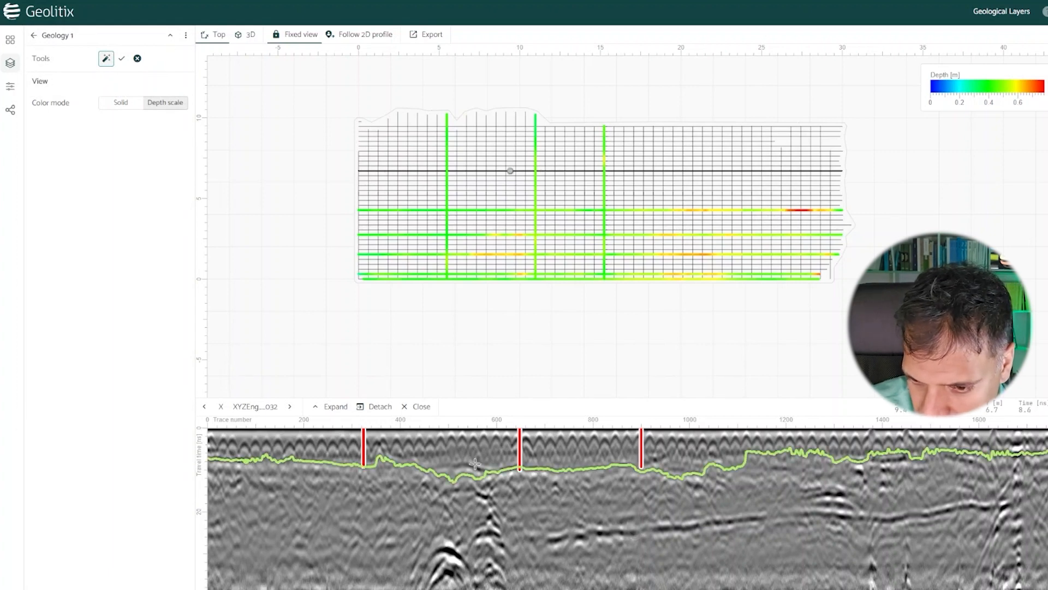
pyautogui.click(476, 466)
pyautogui.click(898, 459)
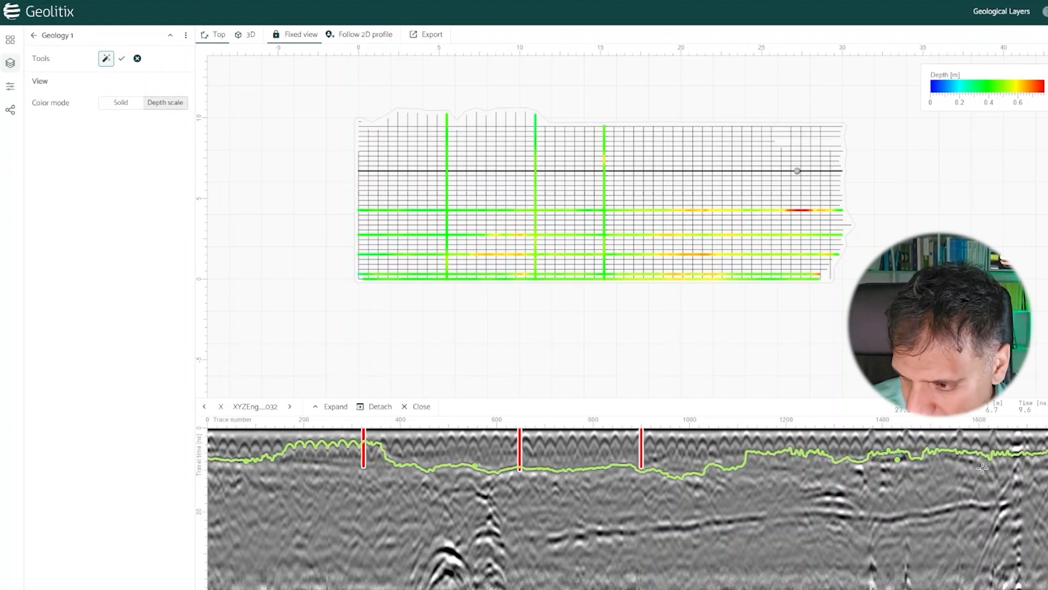
pyautogui.click(1013, 468)
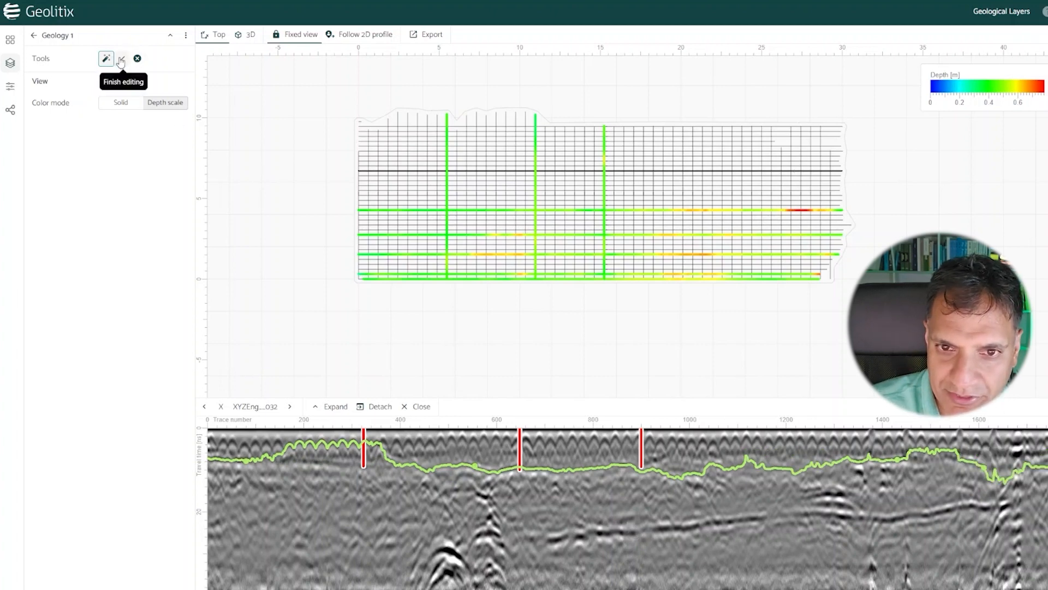
pyautogui.click(122, 59)
# Step: Auto-discover and accept the Geology 1 horizon on X profile 041, adding seed points near traces 20, 310, 600, 1300 and 1730
pyautogui.click(600, 130)
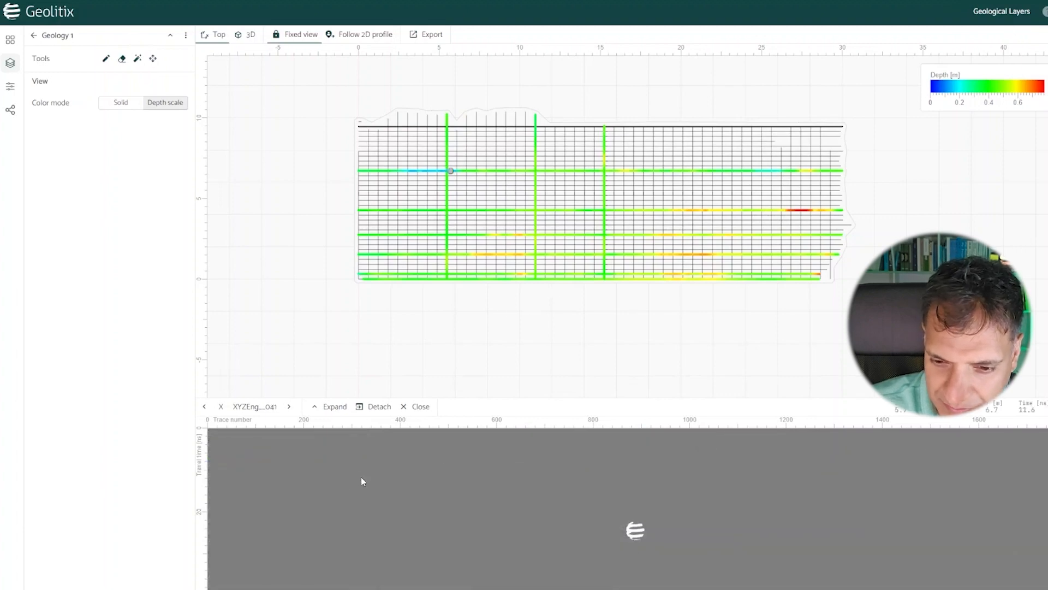
pyautogui.click(137, 59)
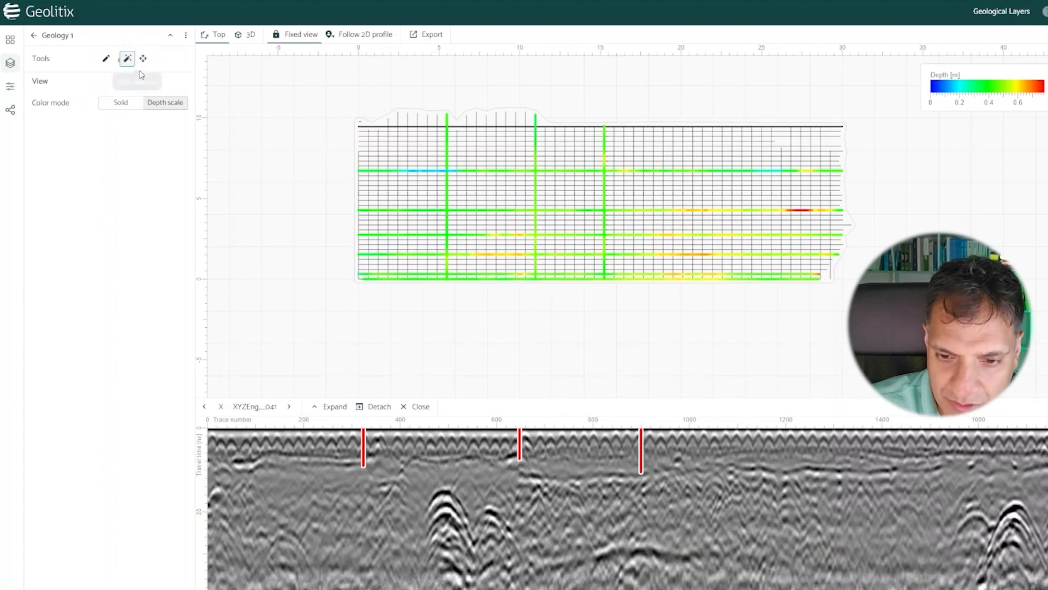
pyautogui.click(217, 465)
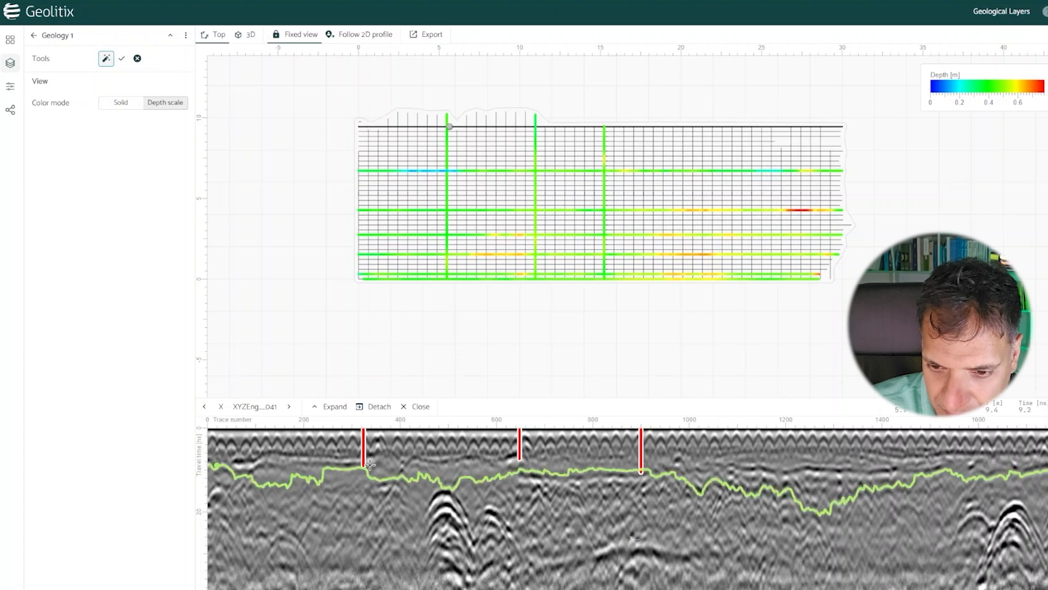
pyautogui.click(499, 461)
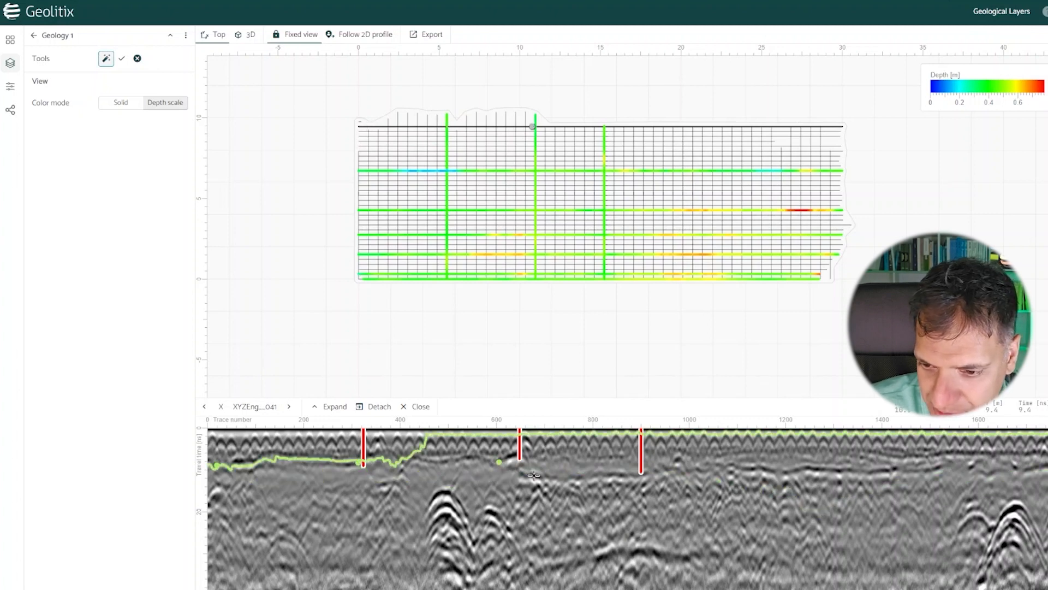
pyautogui.click(834, 471)
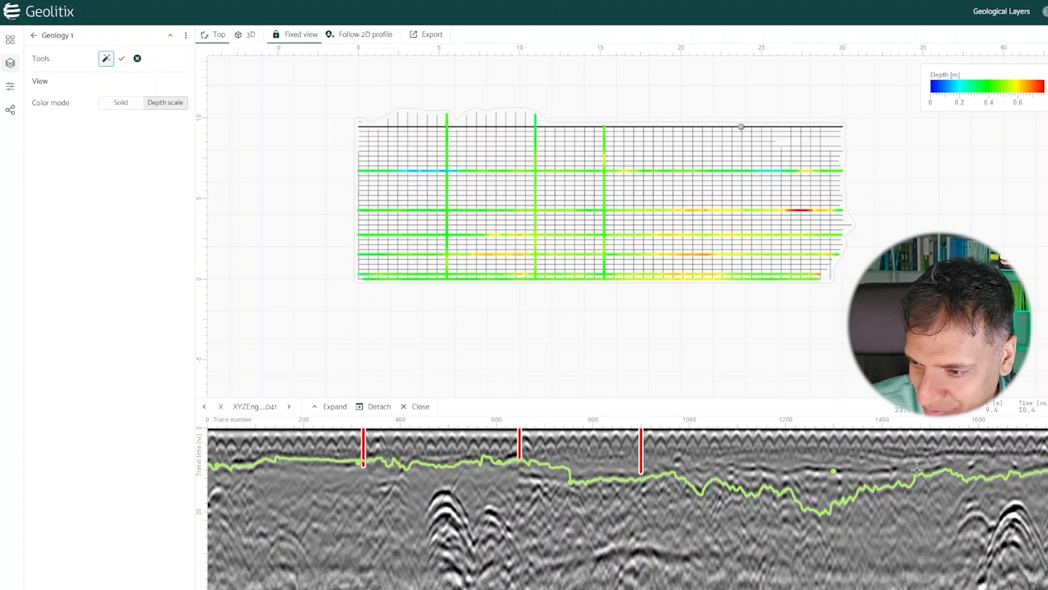
pyautogui.click(1042, 468)
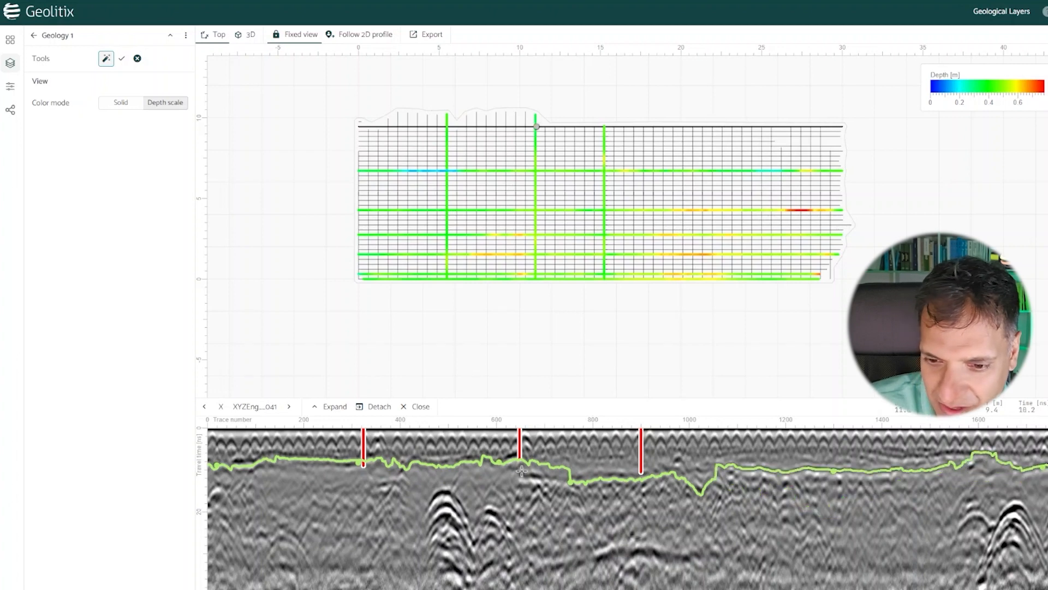
pyautogui.click(121, 58)
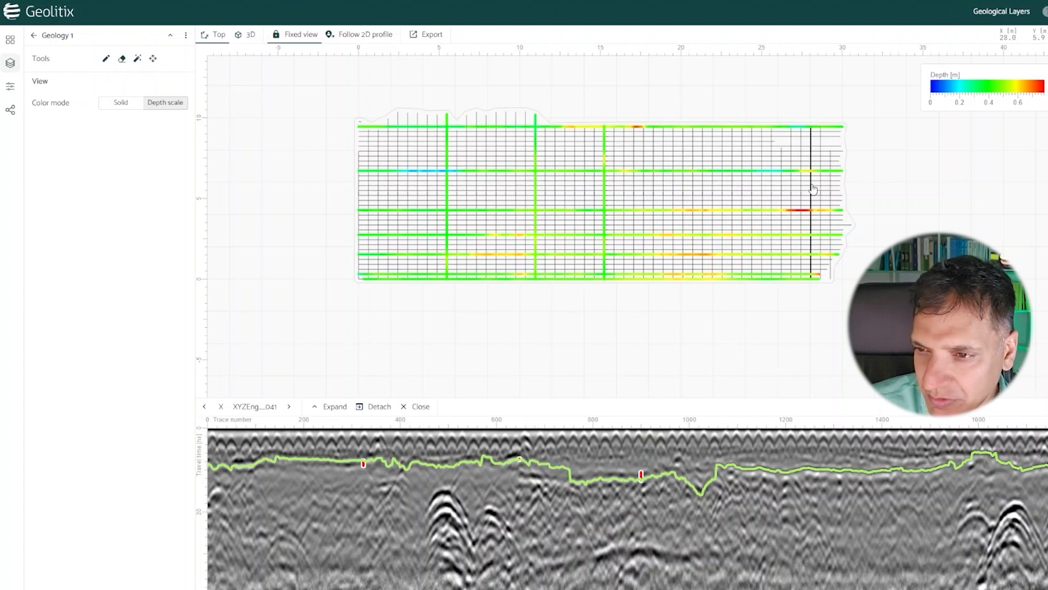
# Step: Add a depth grid layer and set its color mode to depth scale
pyautogui.click(33, 35)
pyautogui.click(93, 102)
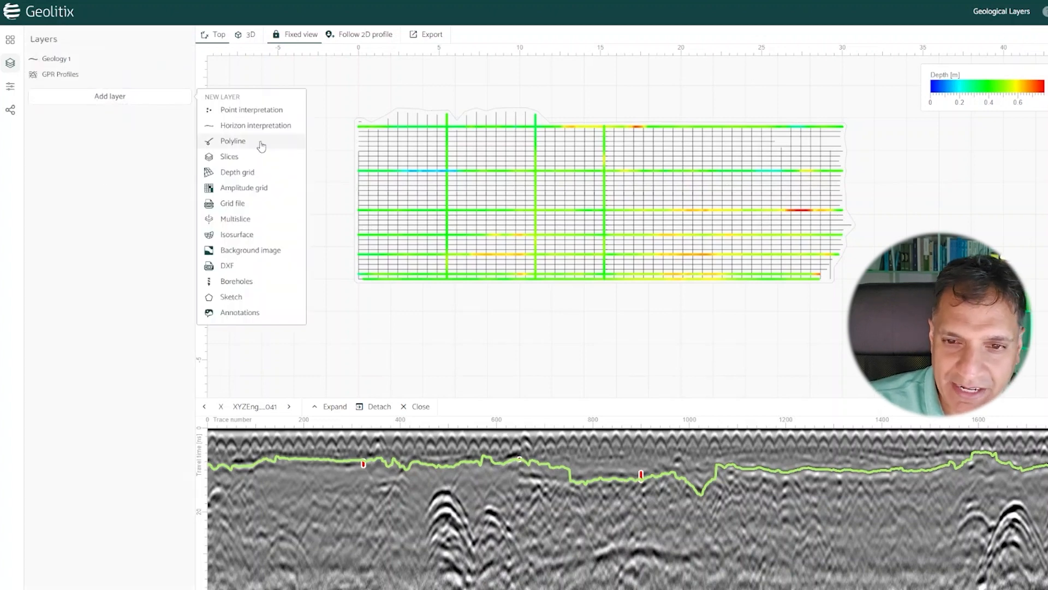
pyautogui.click(254, 172)
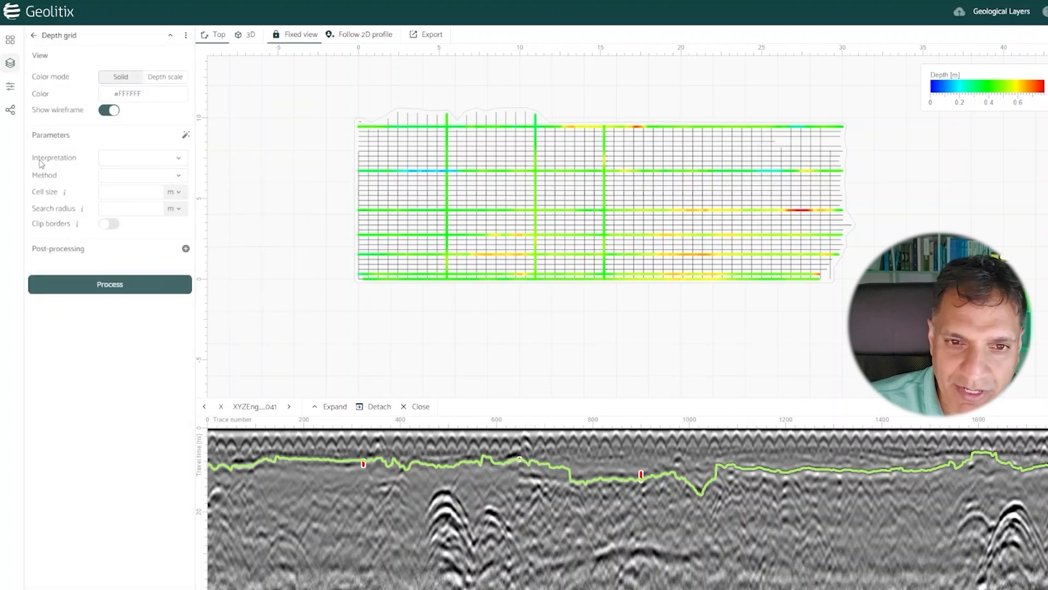
pyautogui.click(165, 77)
pyautogui.click(129, 79)
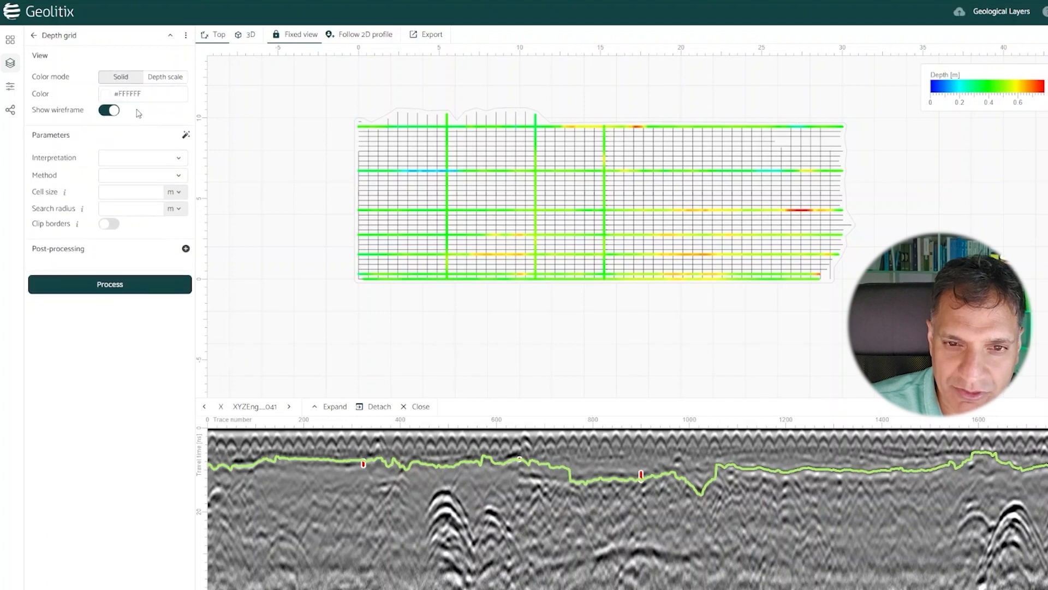
pyautogui.click(166, 77)
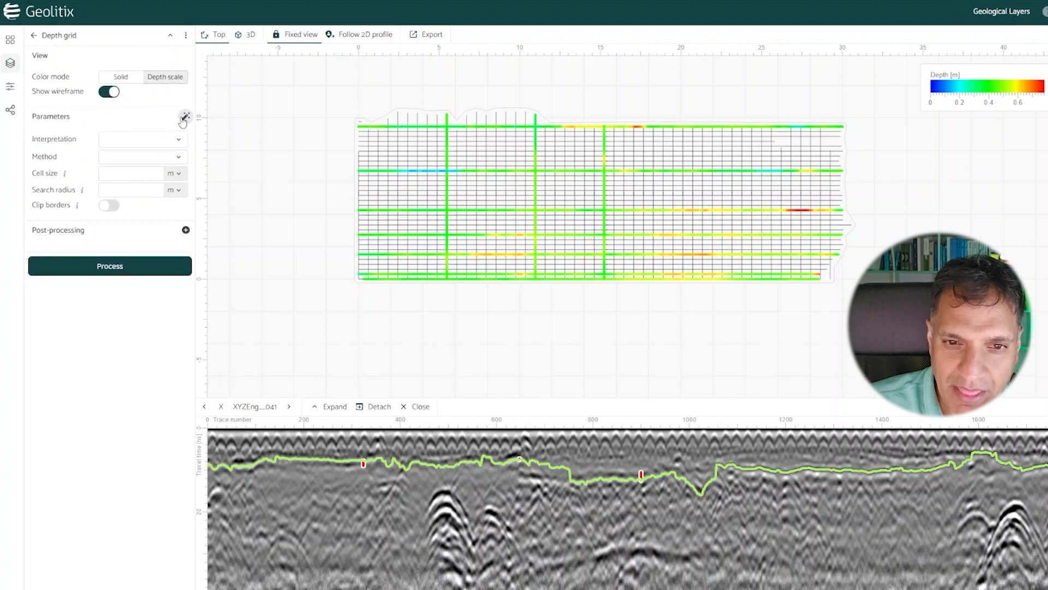
# Step: Process the depth grid from Geology 1 with the automatic inverse distance settings, using a 0.5 m cell size and 5 m search radius
pyautogui.click(187, 117)
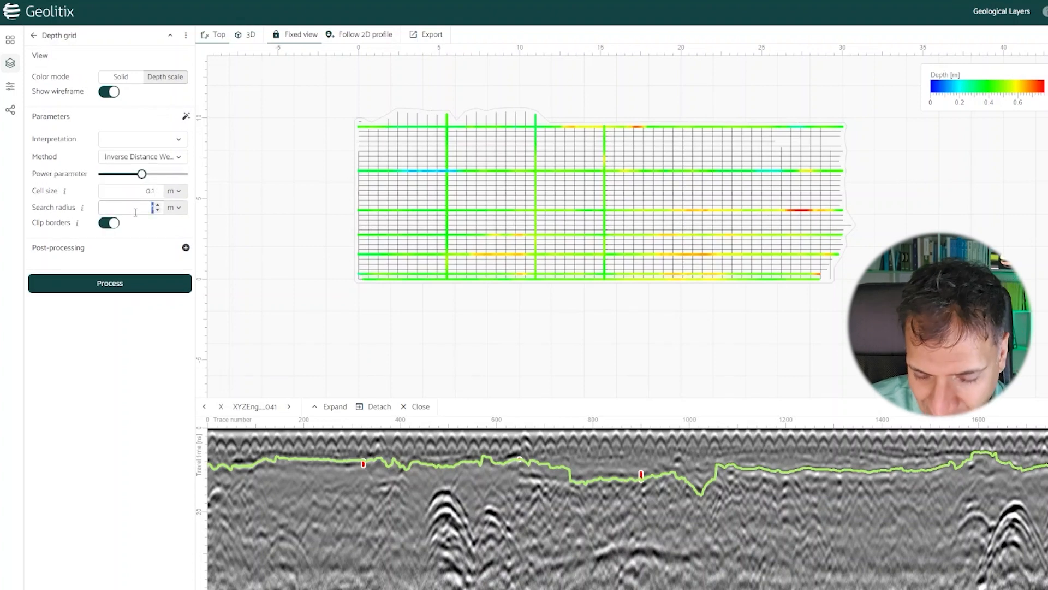
pyautogui.doubleClick(142, 194)
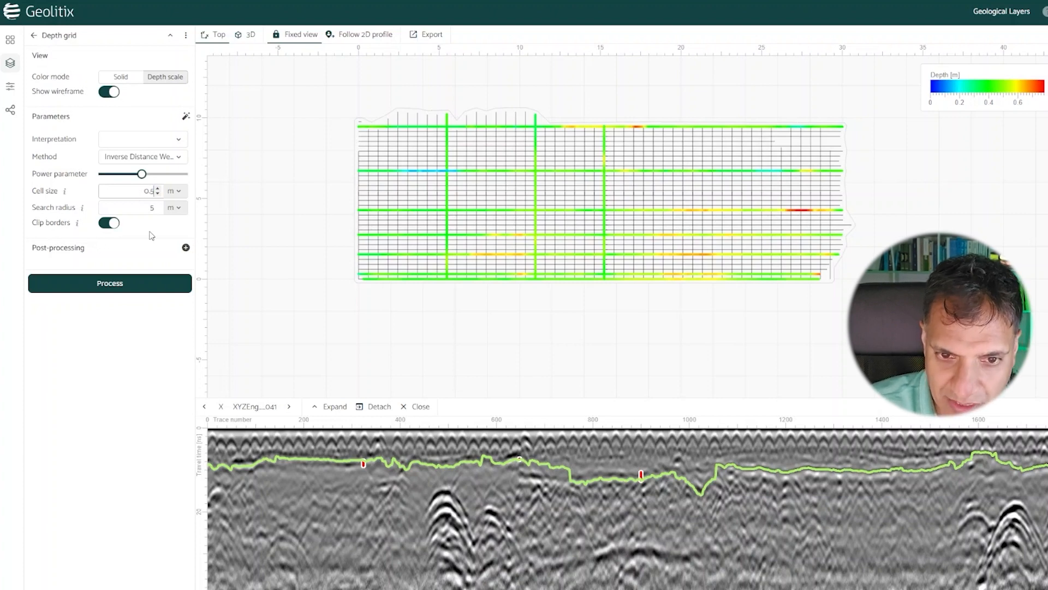
pyautogui.click(131, 286)
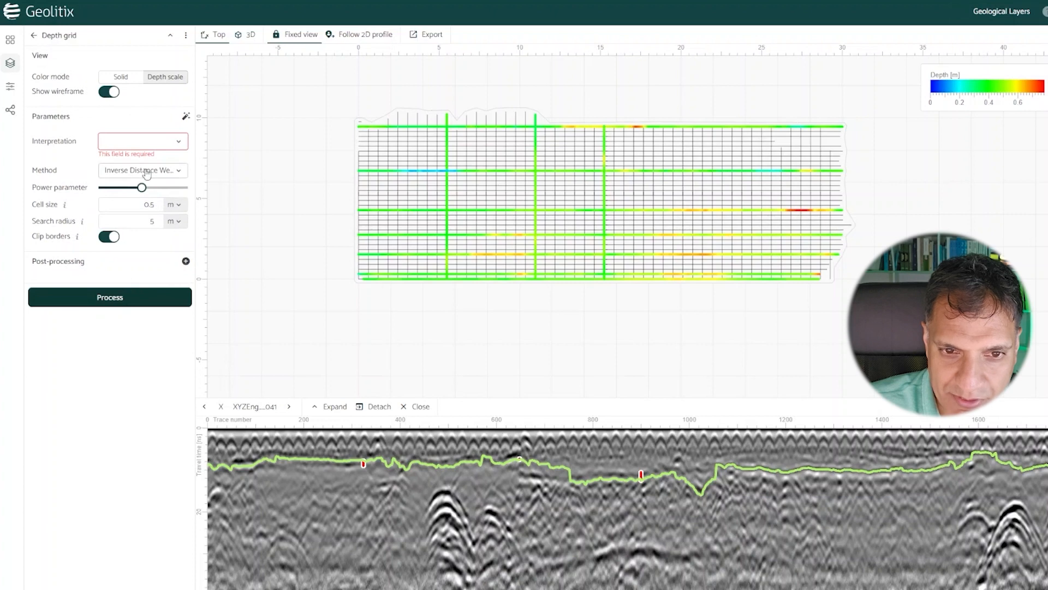
pyautogui.click(124, 141)
pyautogui.click(123, 160)
pyautogui.click(137, 283)
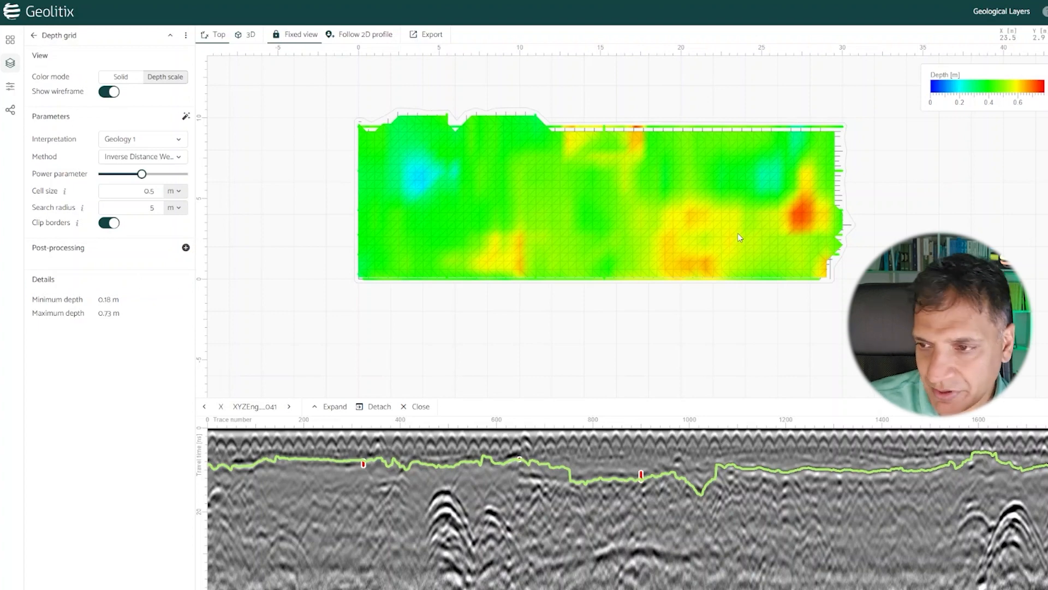
# Step: View the processed depth grid in 3D from an oblique angle
pyautogui.click(249, 35)
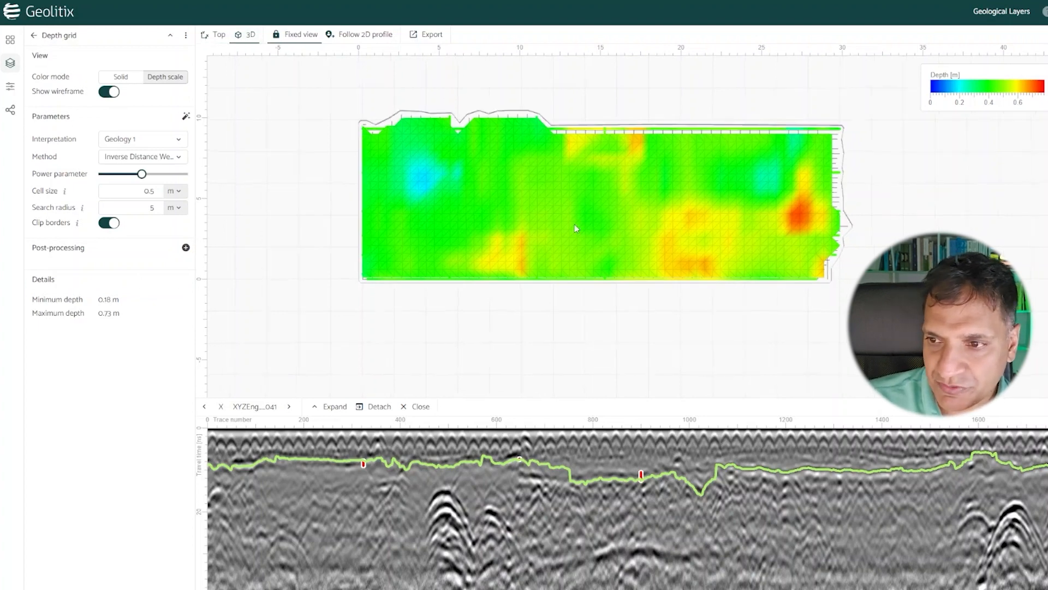
pyautogui.scroll(6, 711, 234)
pyautogui.moveTo(711, 233); pyautogui.dragTo(451, 166)
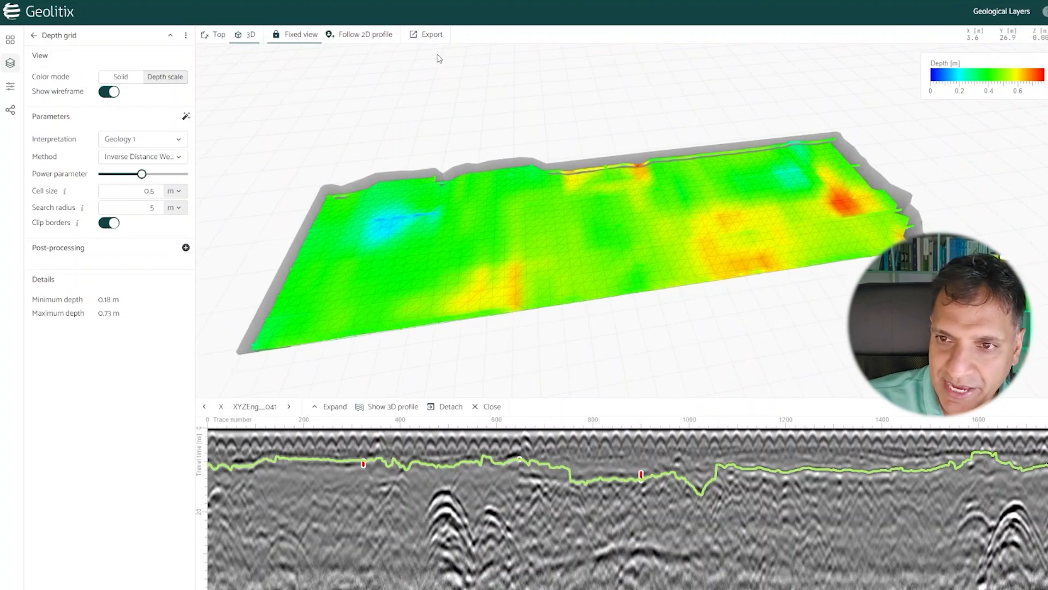
# Step: Open the export settings for the depth grid and review the available file formats
pyautogui.click(430, 37)
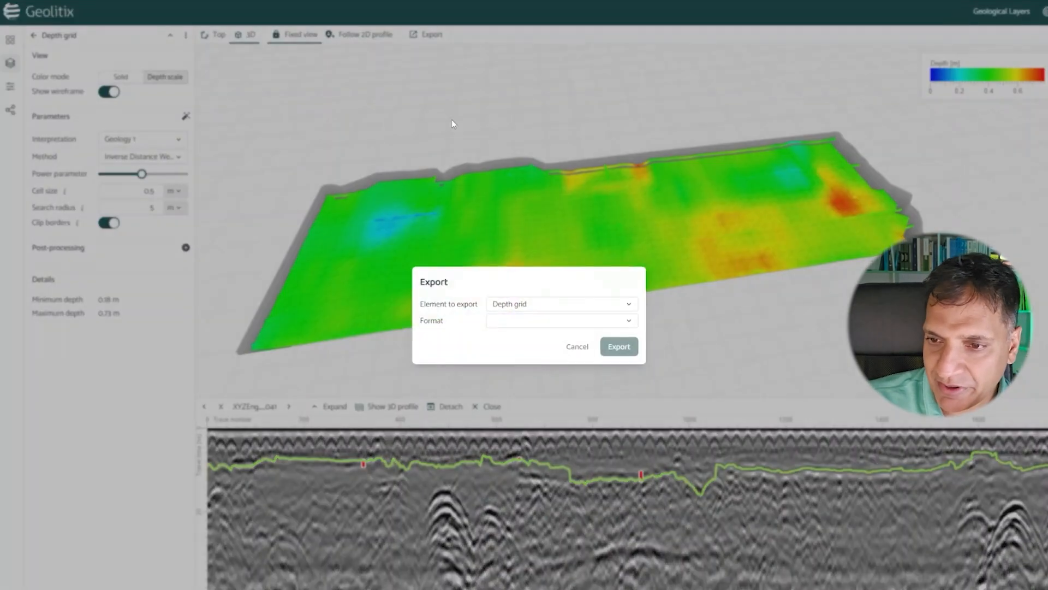
pyautogui.click(536, 322)
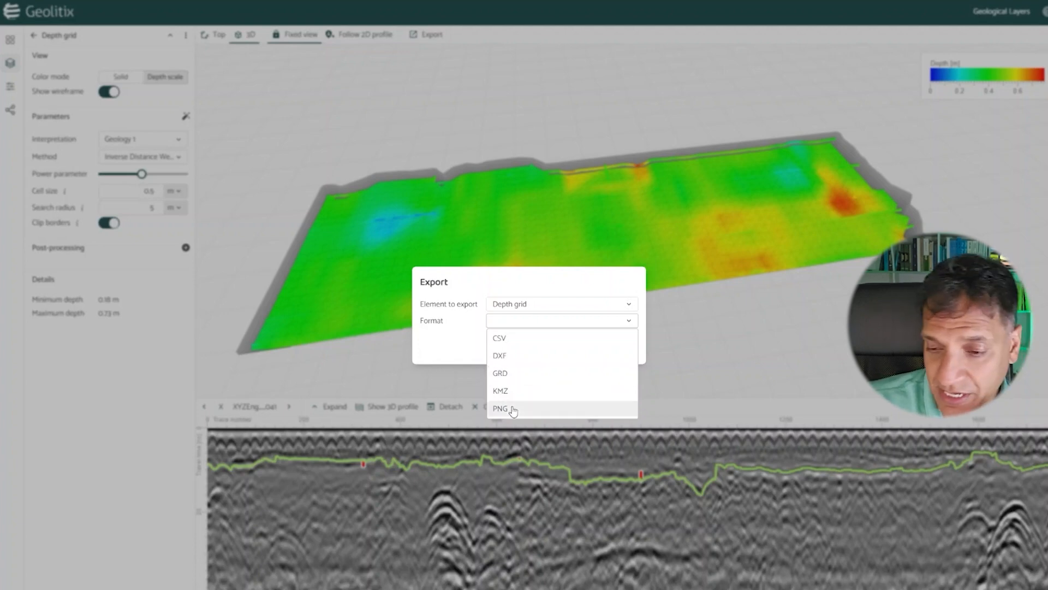
pyautogui.click(437, 356)
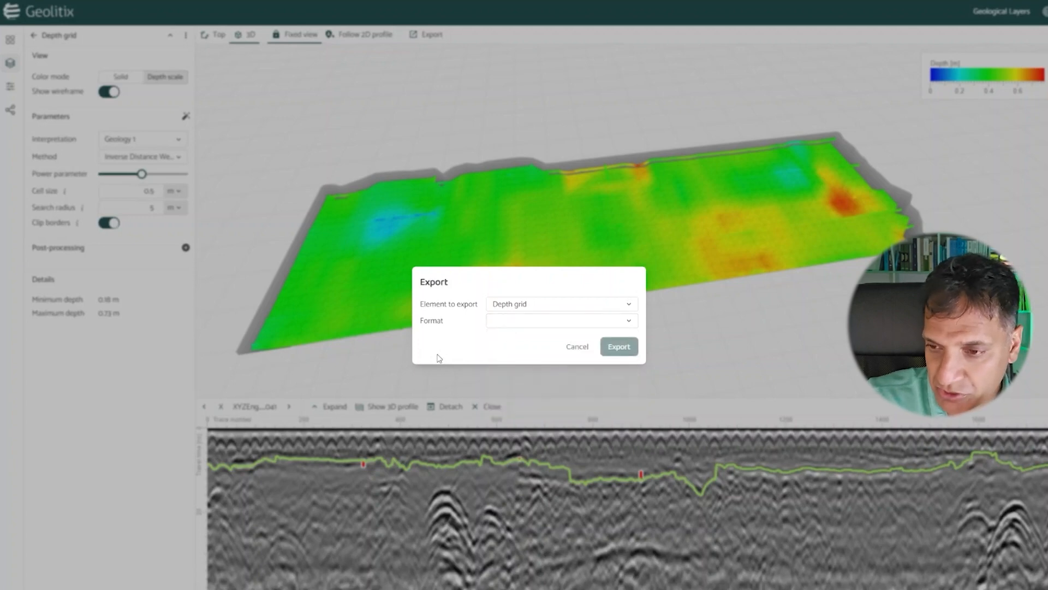